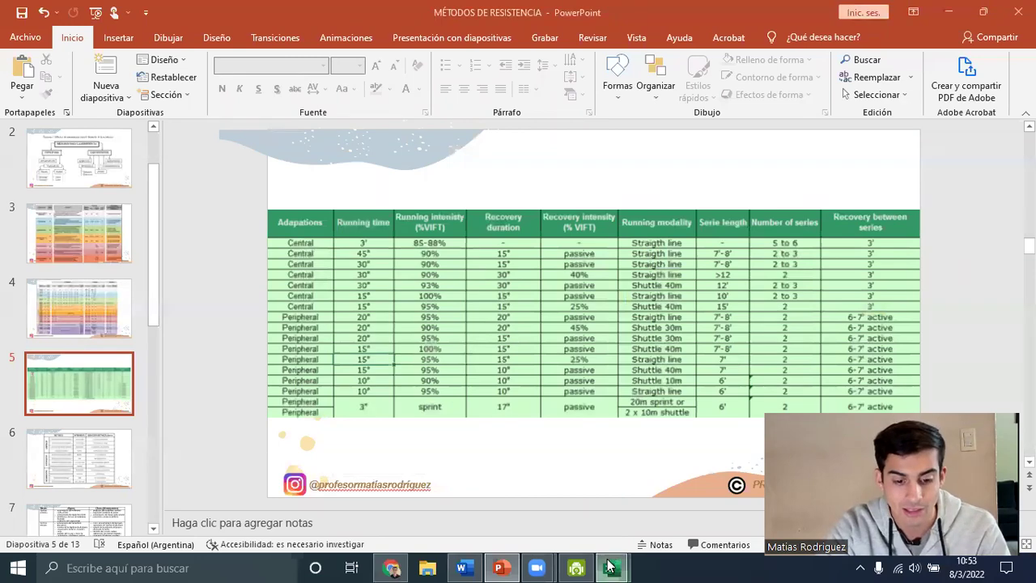
# Switch to the 30-15 PRESCRIPCIÓN workbook in Excel and set INTENSIDAD to 85
pyautogui.hotkey('alt', 'Tab')
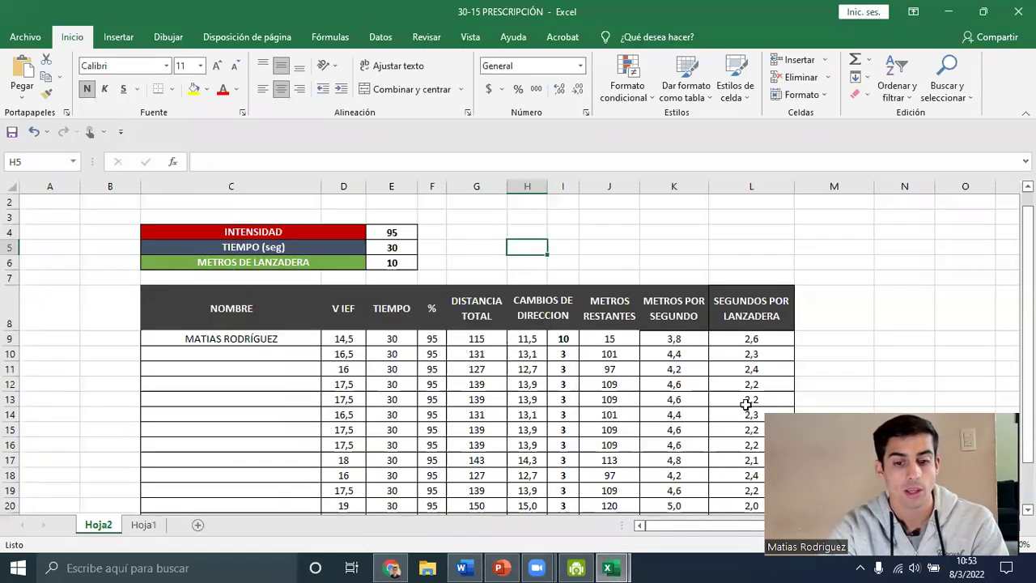
pyautogui.scroll(-1, 518, 356)
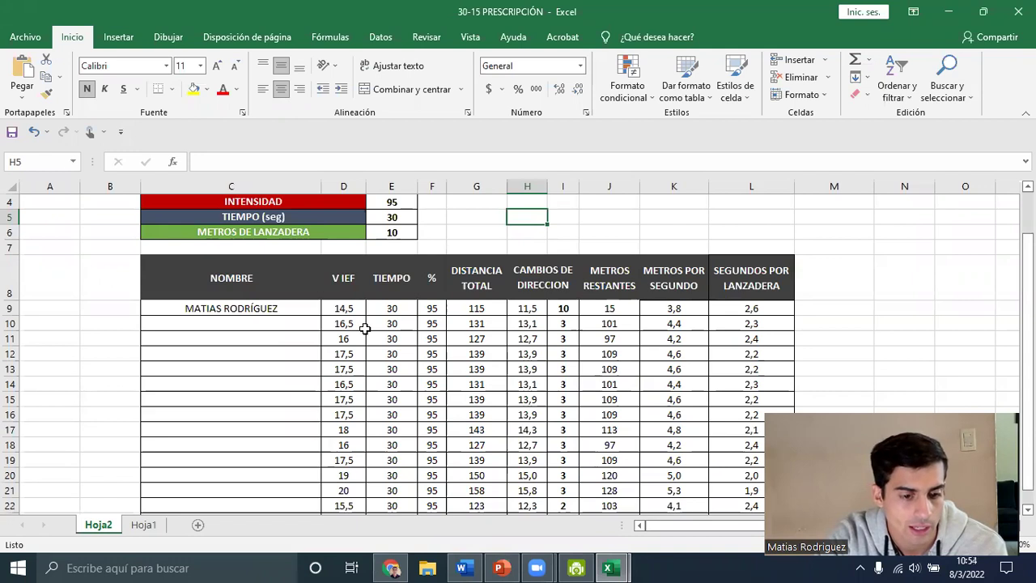
pyautogui.click(402, 201)
pyautogui.write('85')
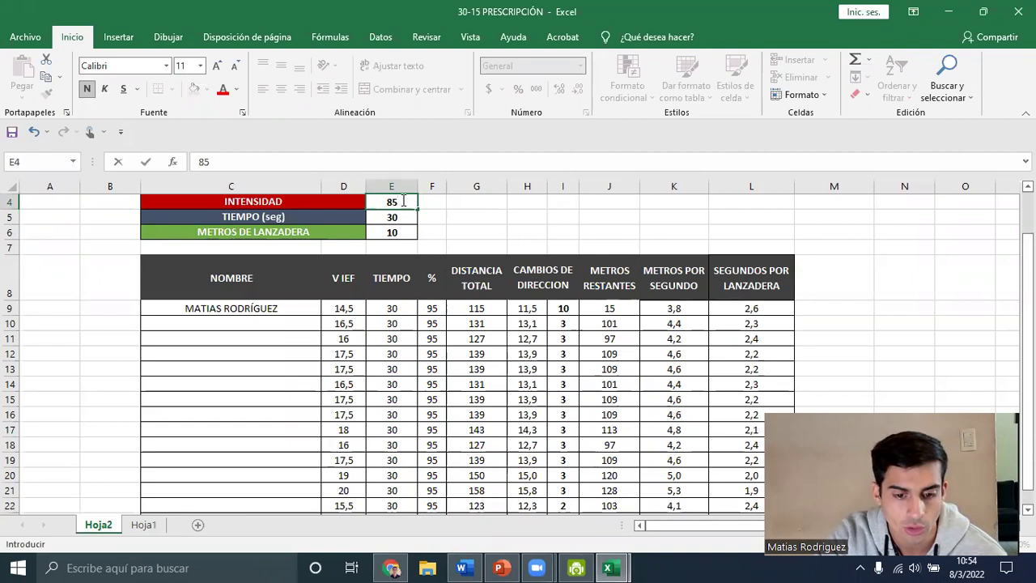
pyautogui.click(518, 220)
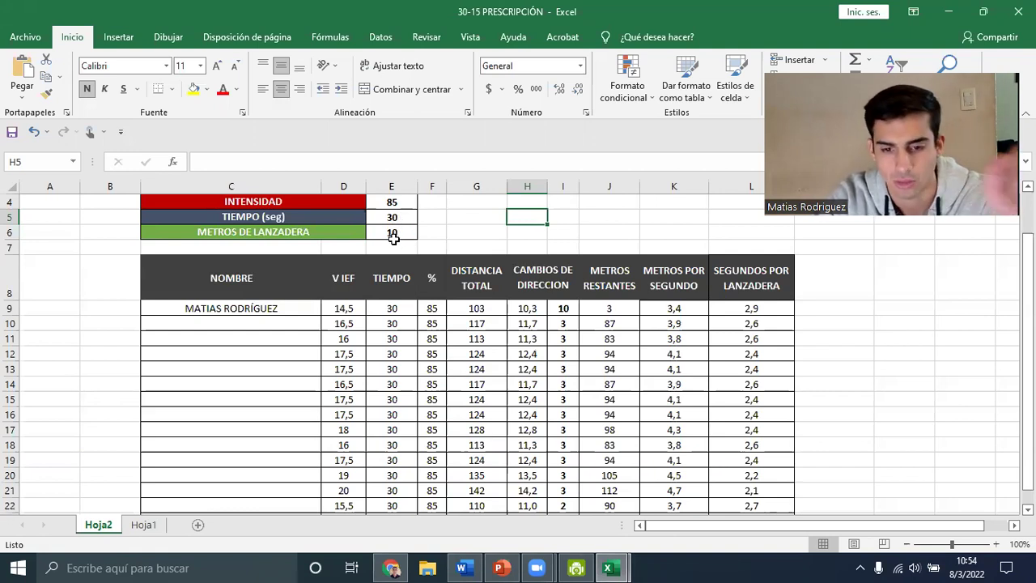
# Enter the whole-number direction changes for rows 10 to 15 in column I: 11, 11, 12, 12, 11 and 12
pyautogui.click(603, 312)
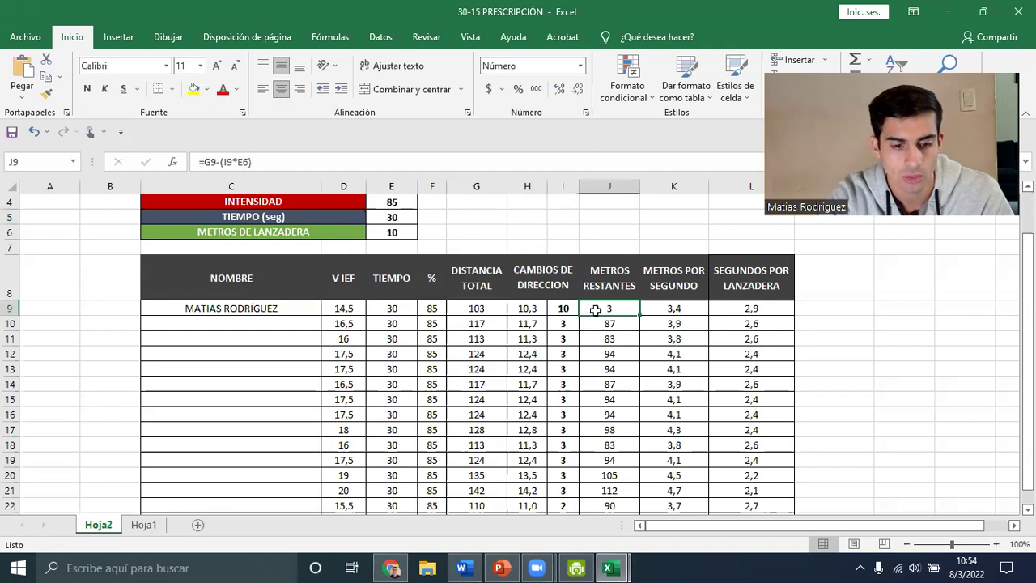
pyautogui.click(566, 308)
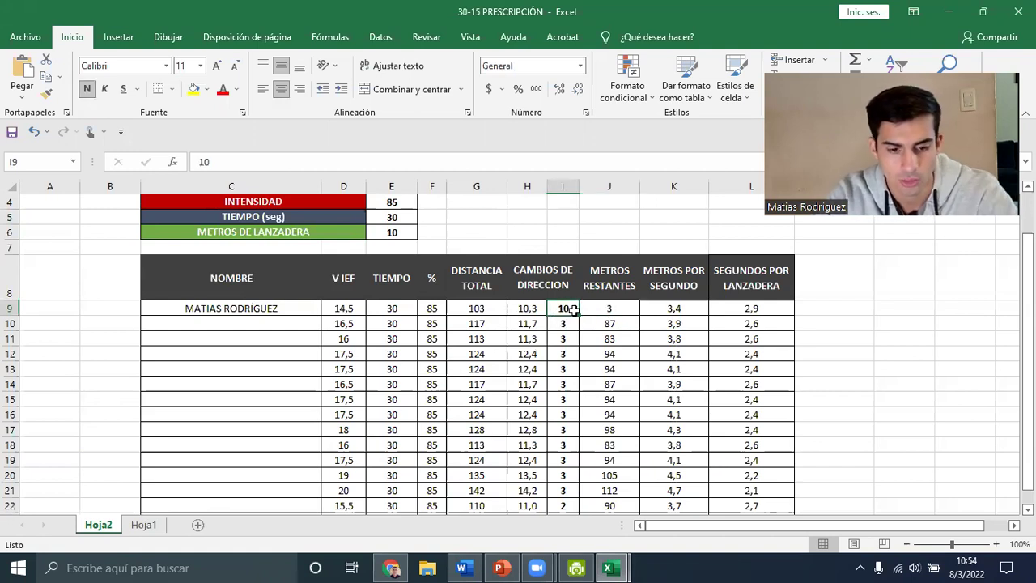
pyautogui.press('Return')
pyautogui.write('11')
pyautogui.press('Return')
pyautogui.write('11')
pyautogui.press('Return')
pyautogui.write('12')
pyautogui.press('Return')
pyautogui.write('12')
pyautogui.press('Return')
pyautogui.write('11')
pyautogui.press('Return')
pyautogui.write('12')
pyautogui.press('Return')
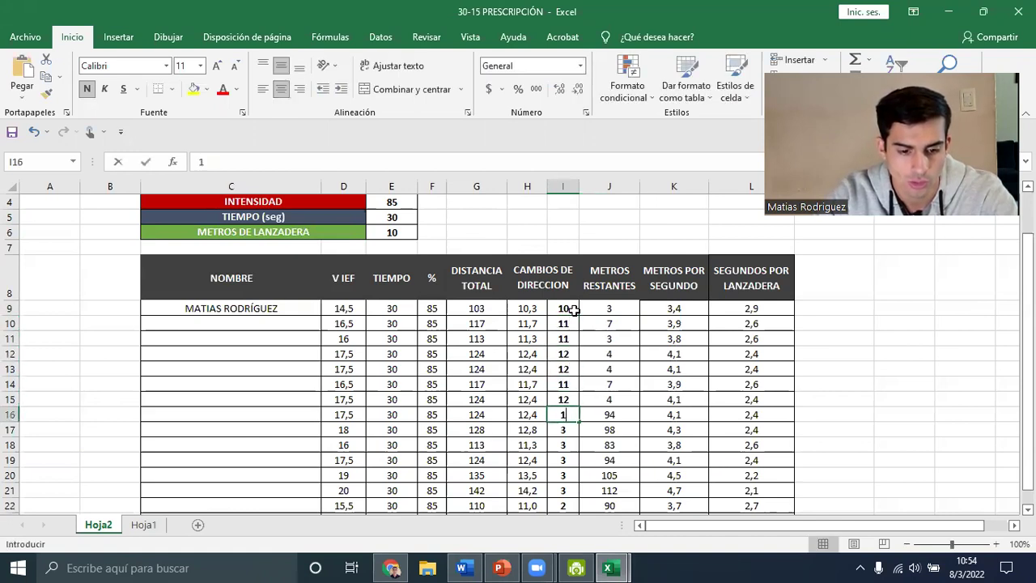
# Enter the whole-number direction changes for rows 16 to 23 in column I: 12, 12, 11, 12, 13, 14, 11 and 11
pyautogui.write('12')
pyautogui.press('Return')
pyautogui.write('12')
pyautogui.press('Return')
pyautogui.write('11')
pyautogui.press('Return')
pyautogui.write('12')
pyautogui.press('Return')
pyautogui.write('13')
pyautogui.press('Return')
pyautogui.write('3')
pyautogui.press('BackSpace')
pyautogui.write('14')
pyautogui.press('Return')
pyautogui.write('11')
pyautogui.press('Return')
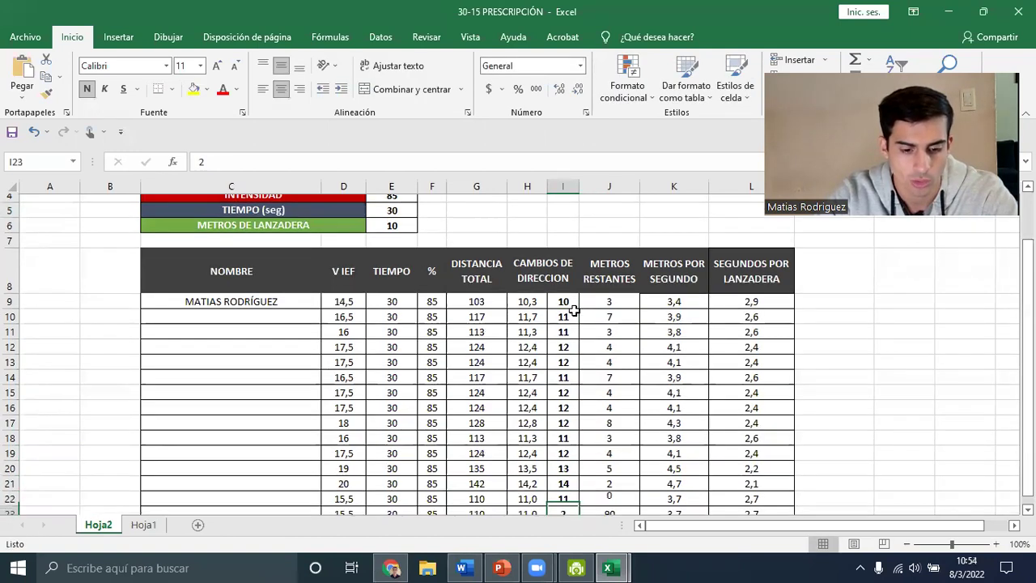
pyautogui.write('11')
pyautogui.press('Return')
pyautogui.press('Up')
pyautogui.press('Up')
pyautogui.press('Up')
pyautogui.press('Up')
pyautogui.press('Up')
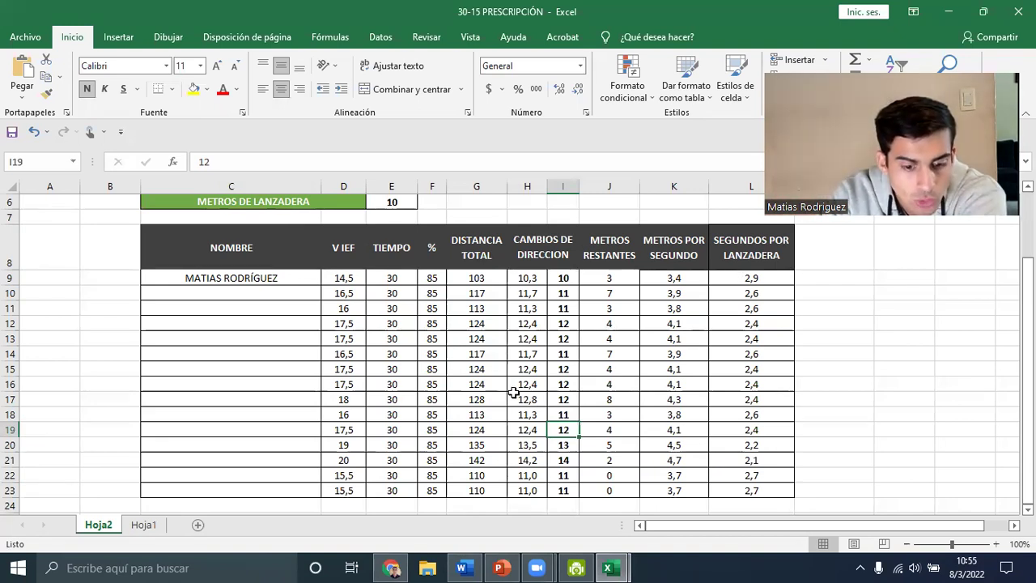
# Switch to the FICHA DE ENTRENAMIENTO workbook and enter 85 as the SEMANA 1 VAM intensity in row 10
pyautogui.moveTo(609, 568)
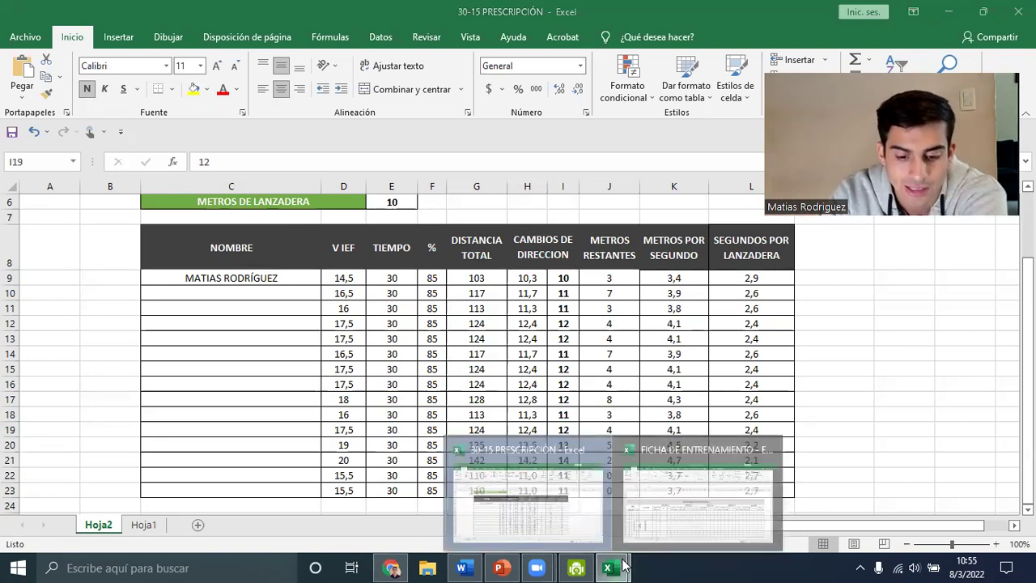
pyautogui.click(657, 528)
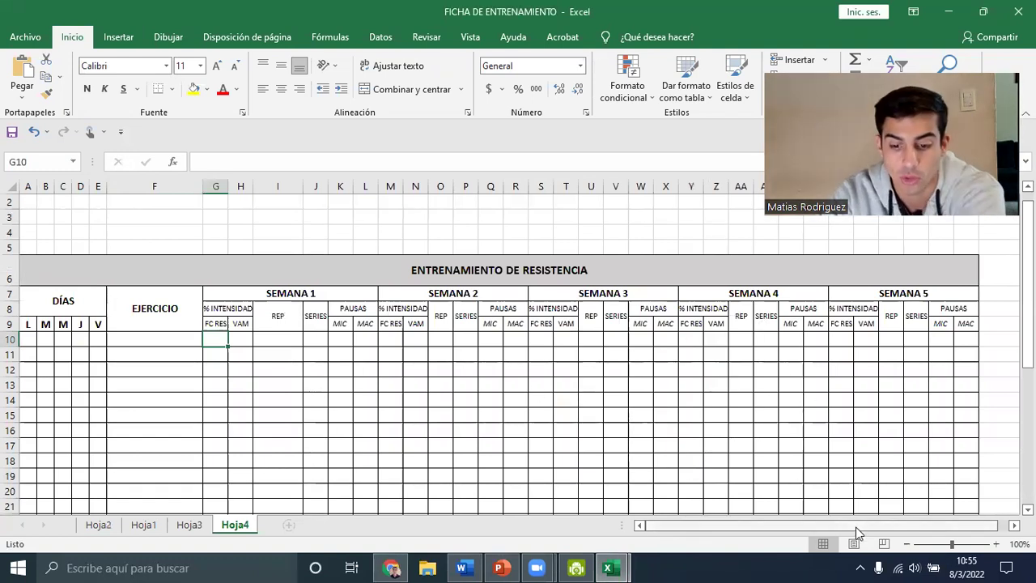
pyautogui.click(996, 544)
pyautogui.click(995, 544)
pyautogui.click(996, 544)
pyautogui.moveTo(814, 525); pyautogui.dragTo(685, 534)
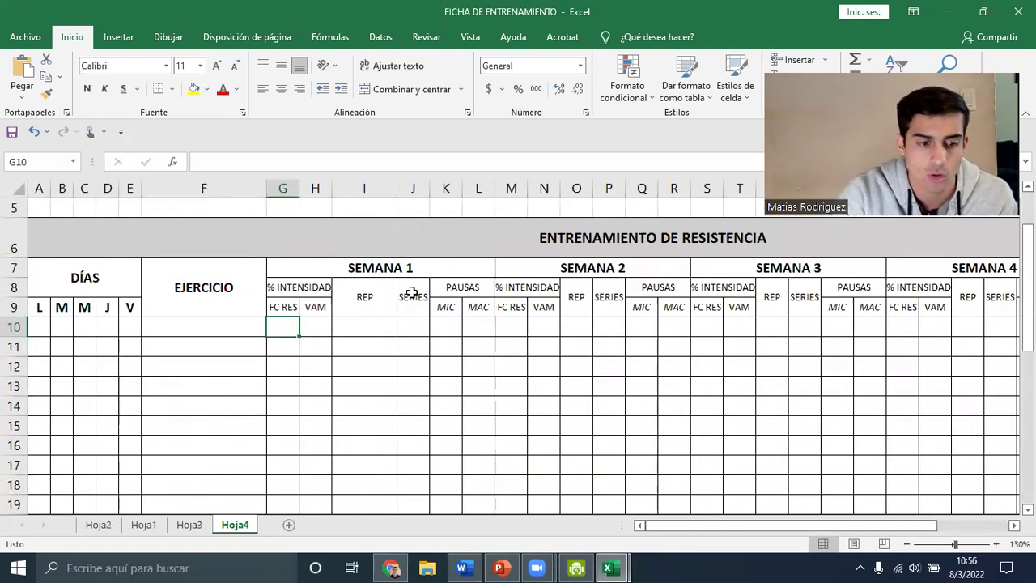
pyautogui.click(313, 325)
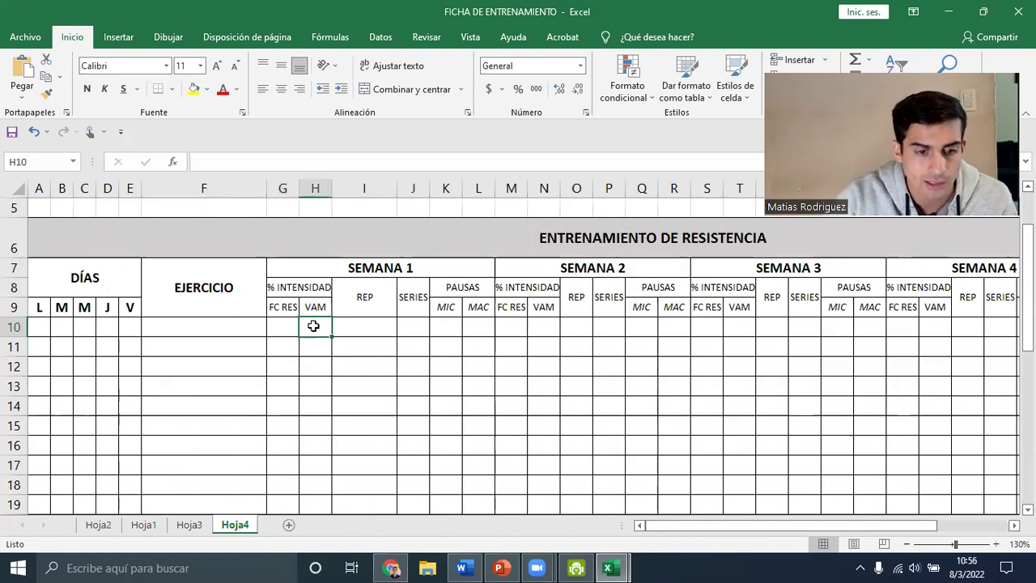
pyautogui.write('85')
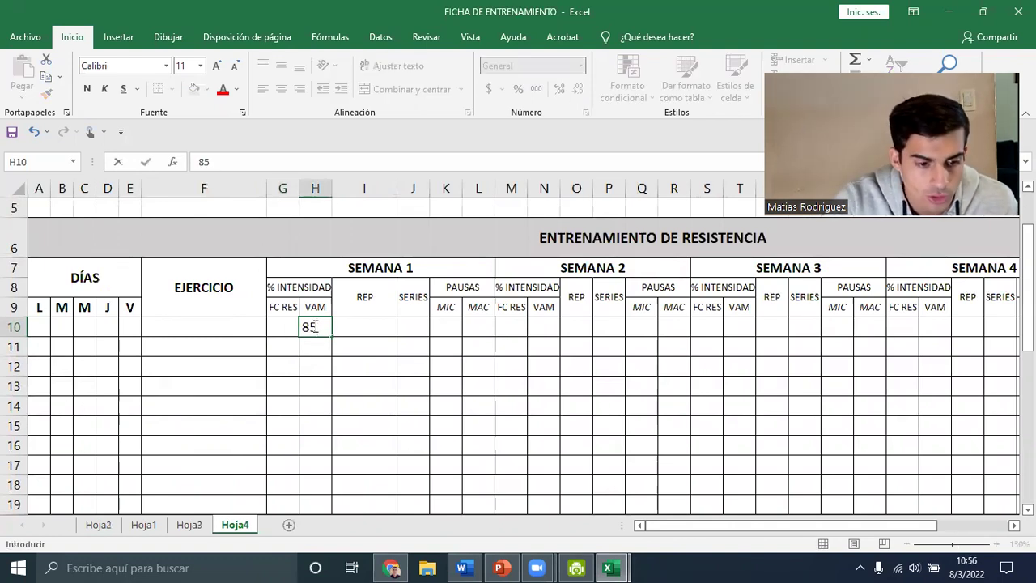
pyautogui.click(315, 347)
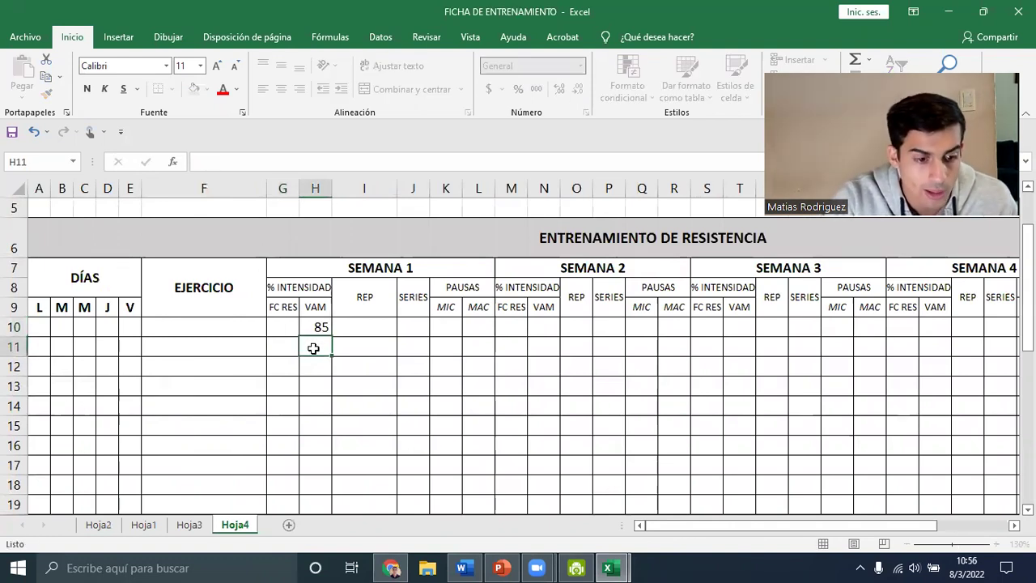
# Enter 85 as the SEMANA 1 FC RES intensity in row 10
pyautogui.click(315, 305)
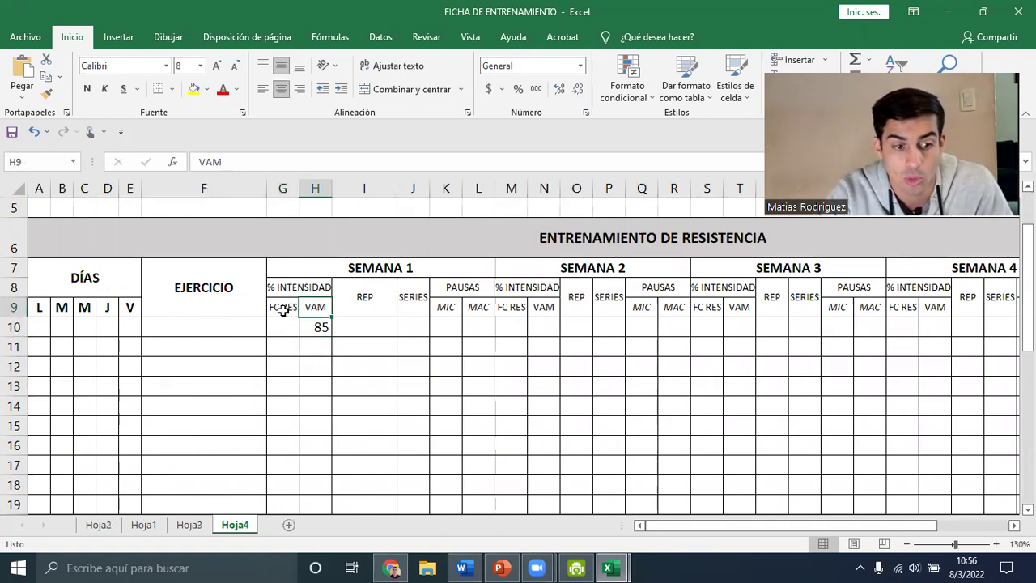
pyautogui.click(282, 309)
pyautogui.click(282, 326)
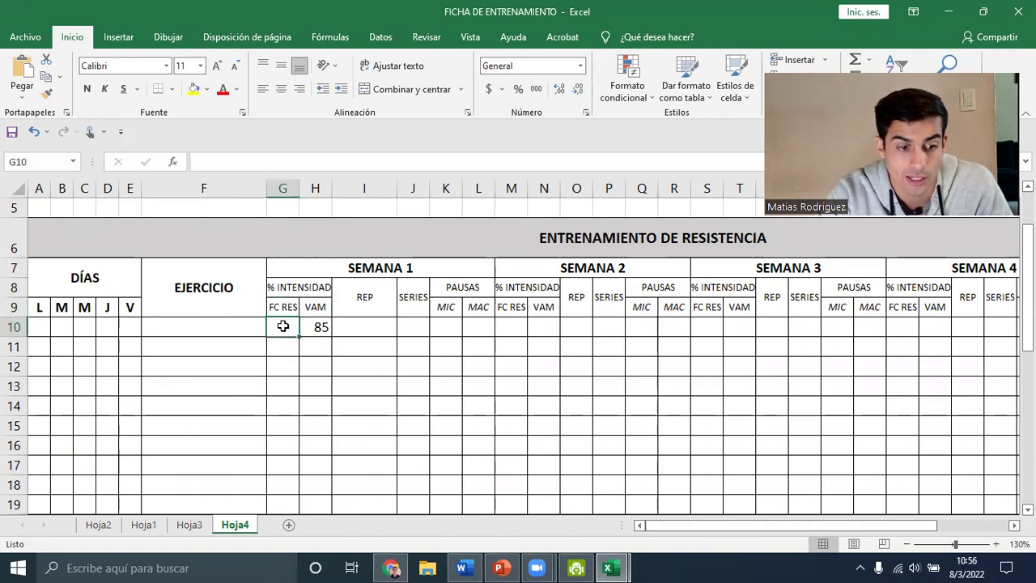
pyautogui.write('85')
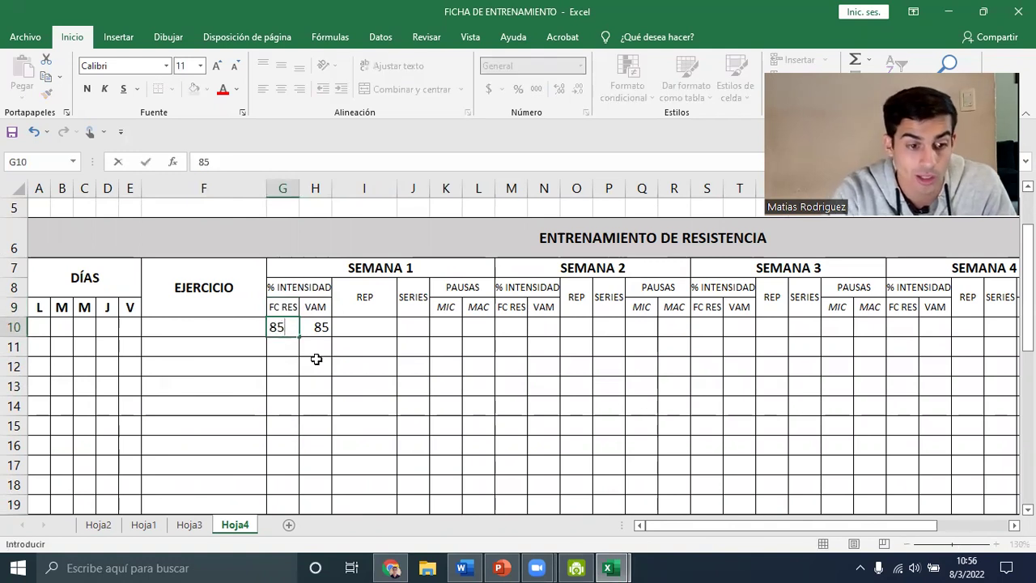
pyautogui.click(316, 359)
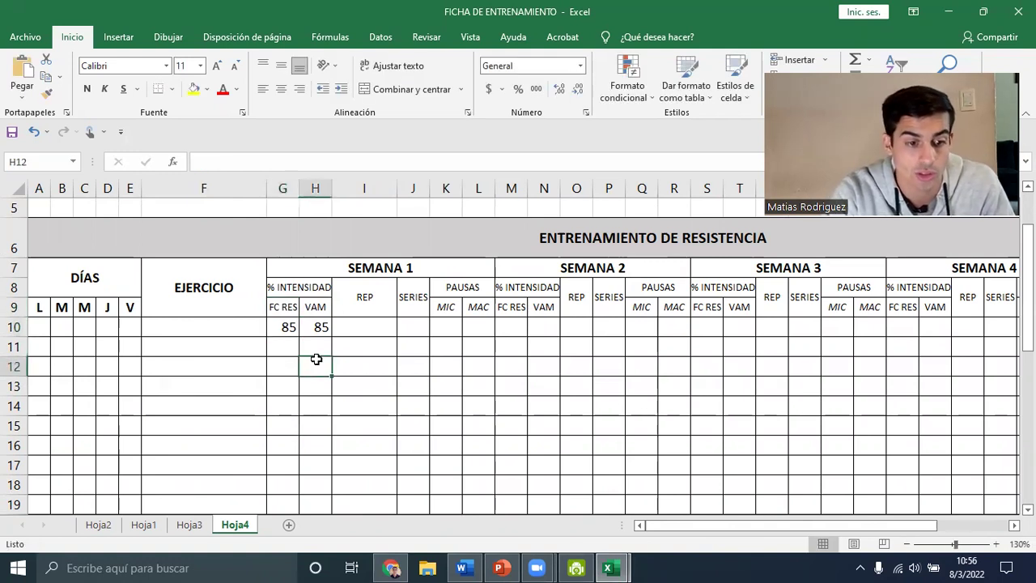
# Fill in SEMANA 1 of row 10 with 4x30" repetitions and 4 series
pyautogui.click(357, 330)
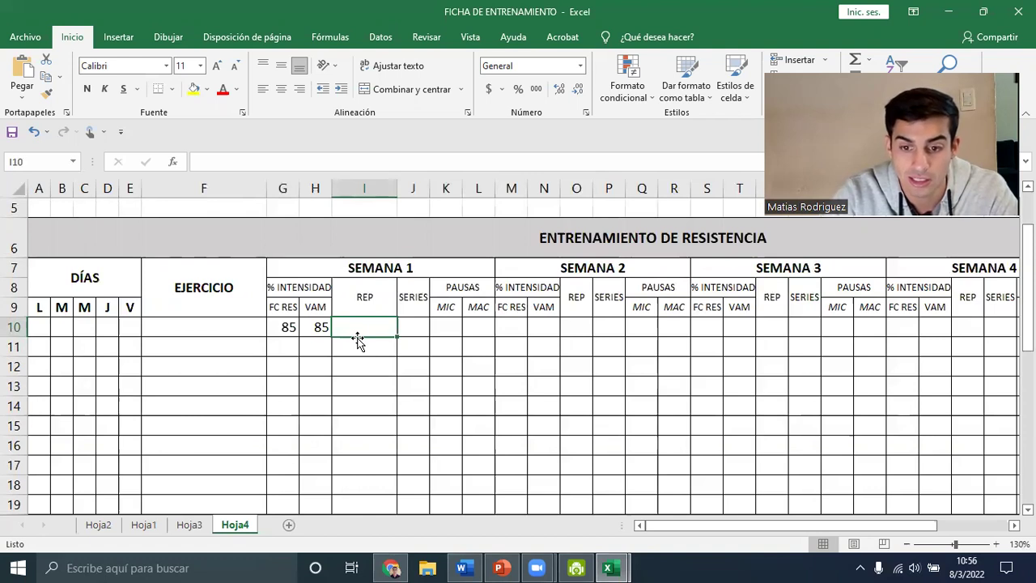
pyautogui.write('4x')
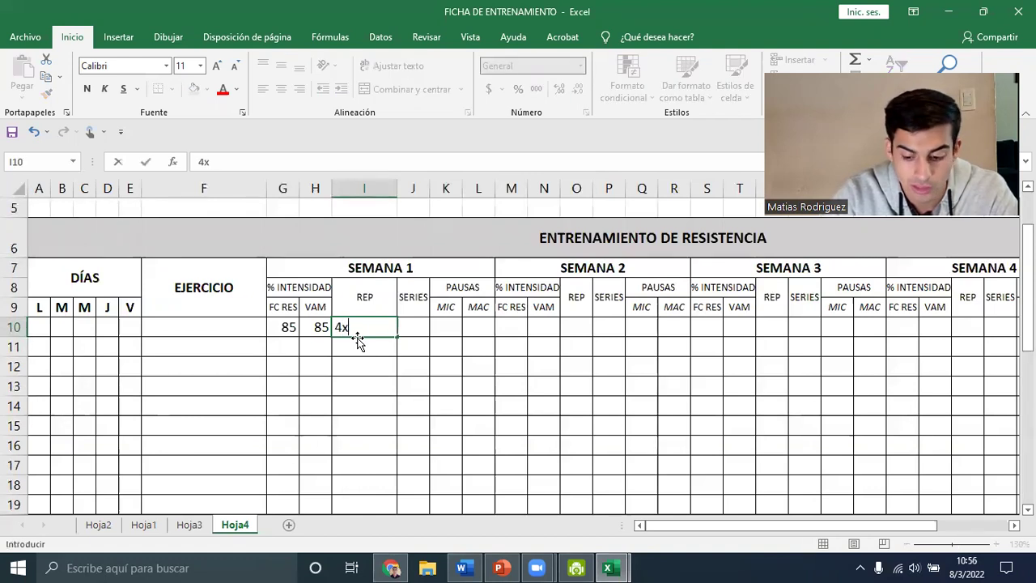
pyautogui.write('30"')
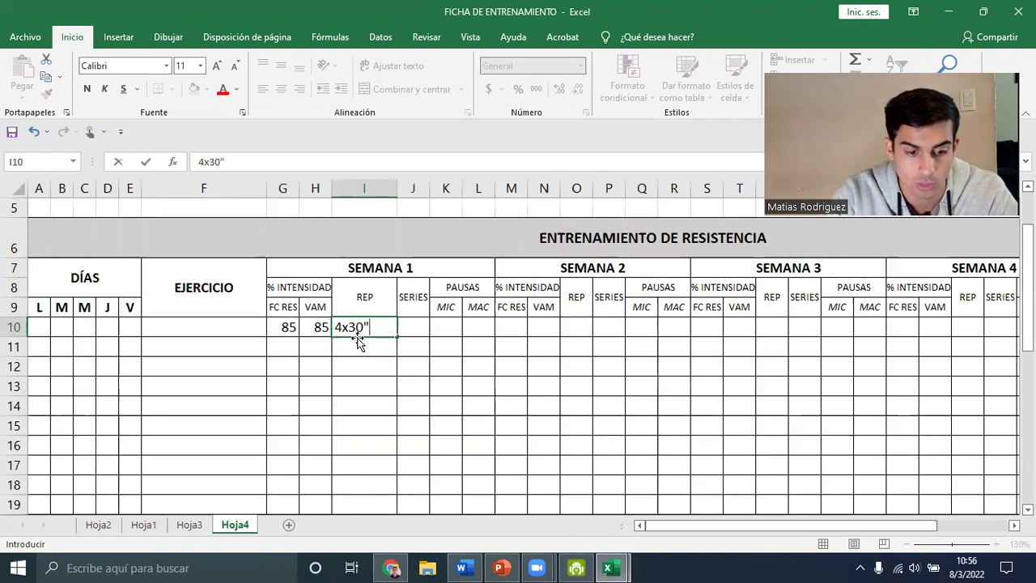
pyautogui.click(414, 327)
pyautogui.write('4')
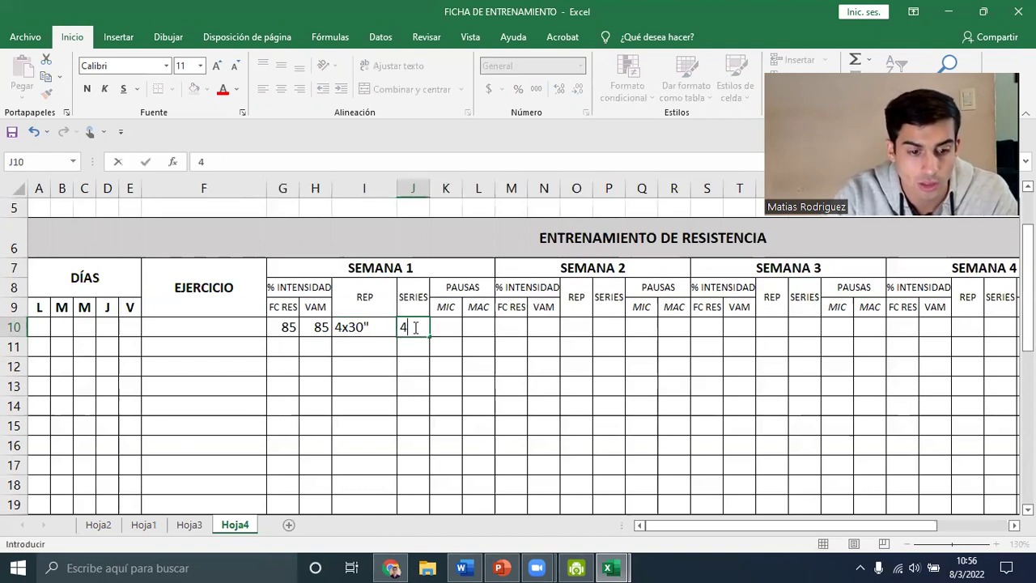
# Set the SEMANA 1 pauses in row 10 to 30" for MIC and 3min for MAC
pyautogui.click(445, 326)
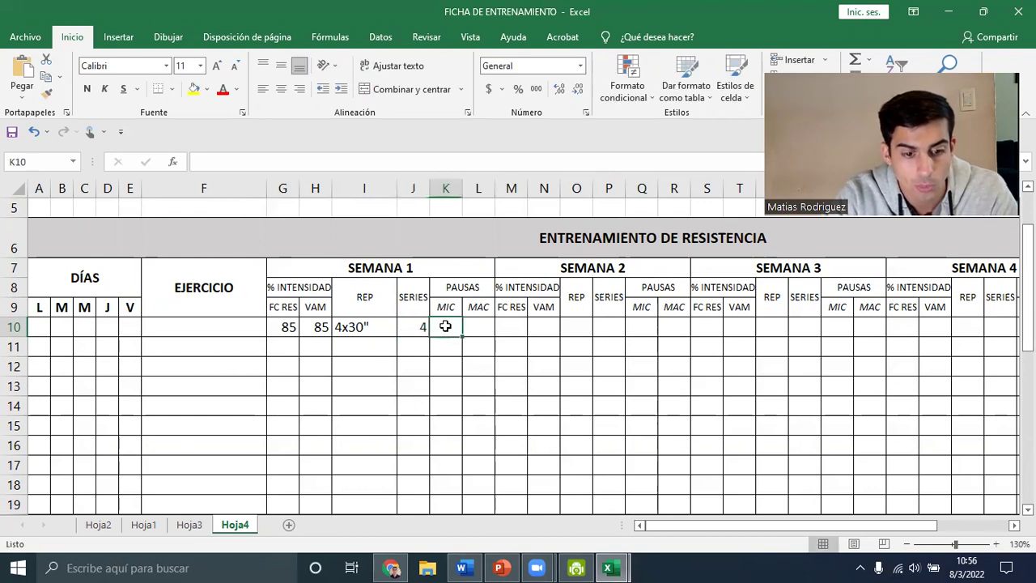
pyautogui.write('30"')
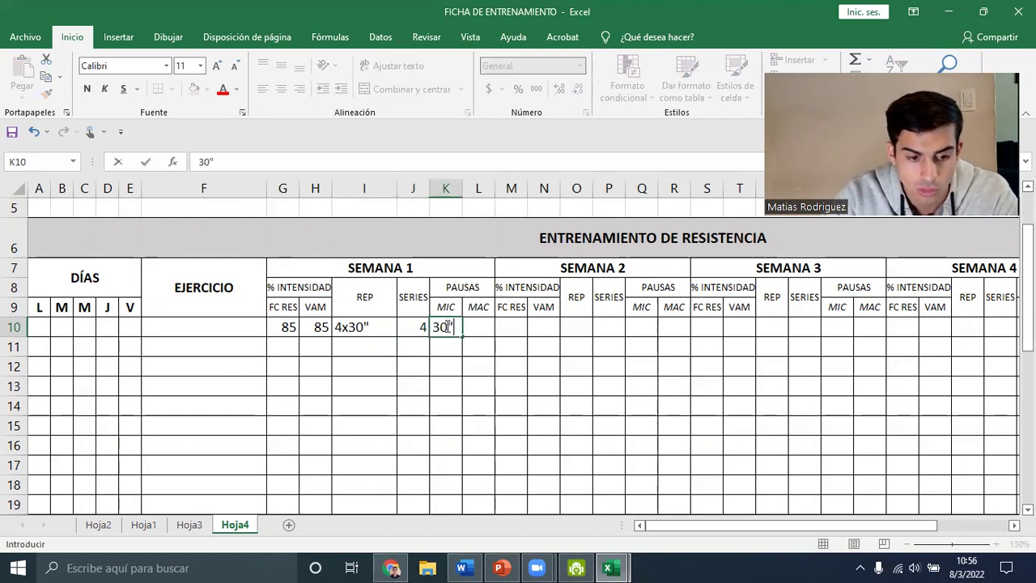
pyautogui.press('Tab')
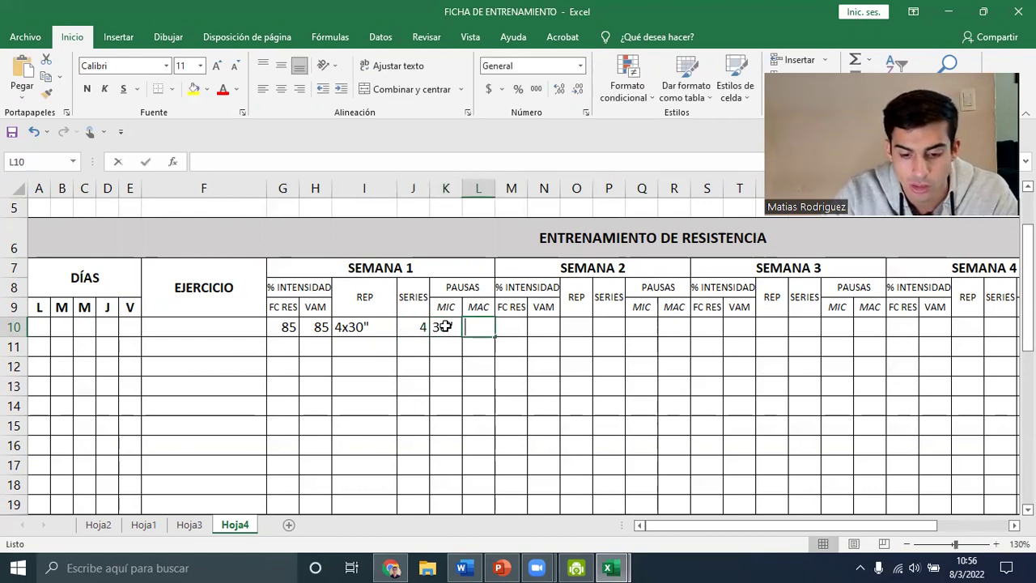
pyautogui.write('3min')
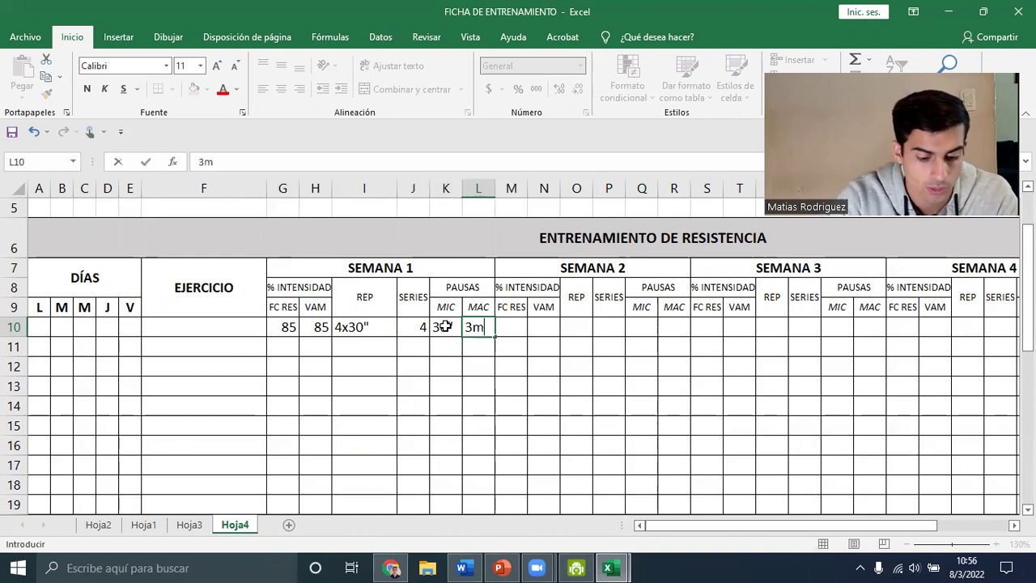
pyautogui.click(390, 388)
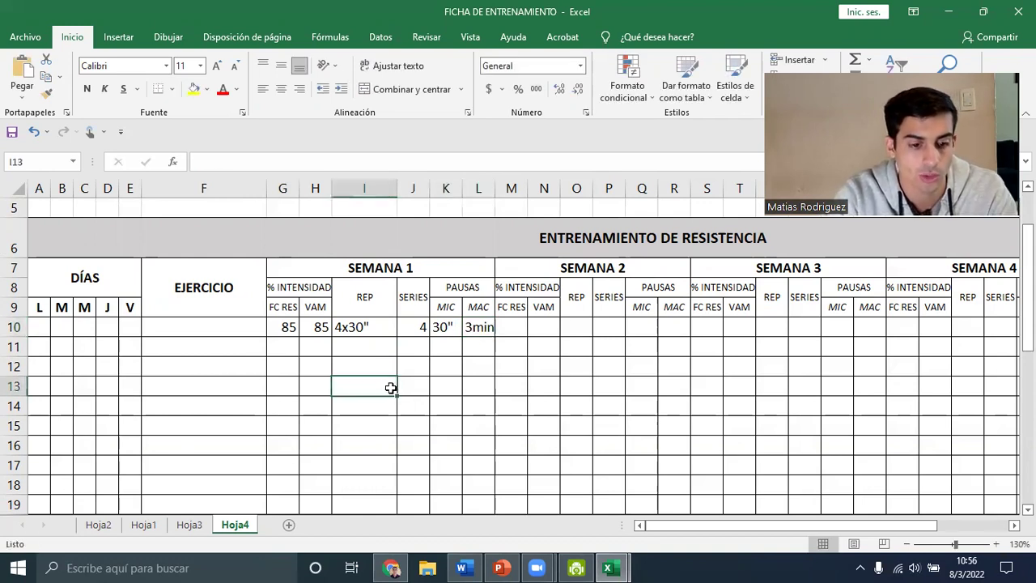
# Name the exercise in row 10 INTERMITENTE 10m
pyautogui.click(234, 329)
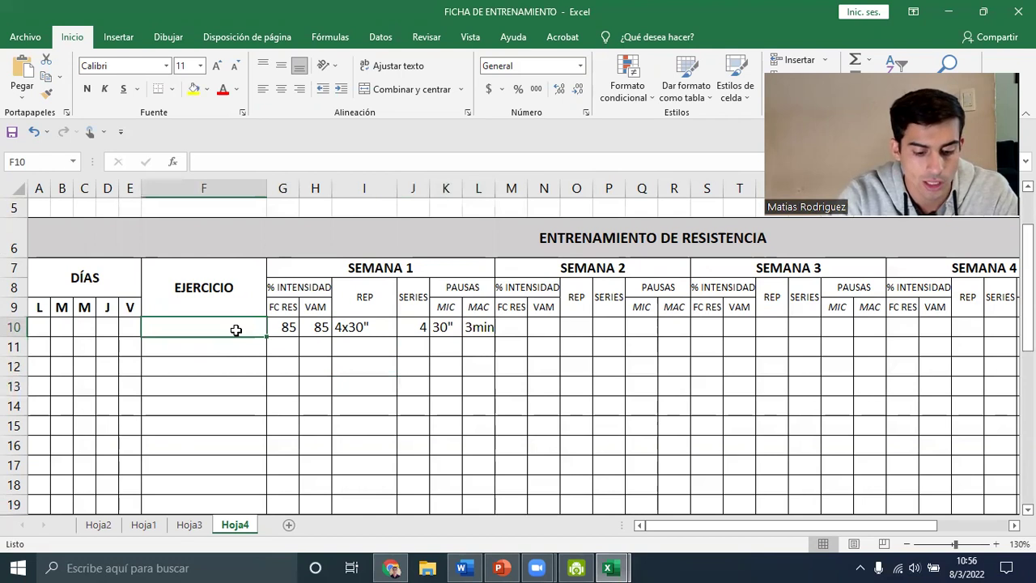
pyautogui.write('INTERMITENTE 10m')
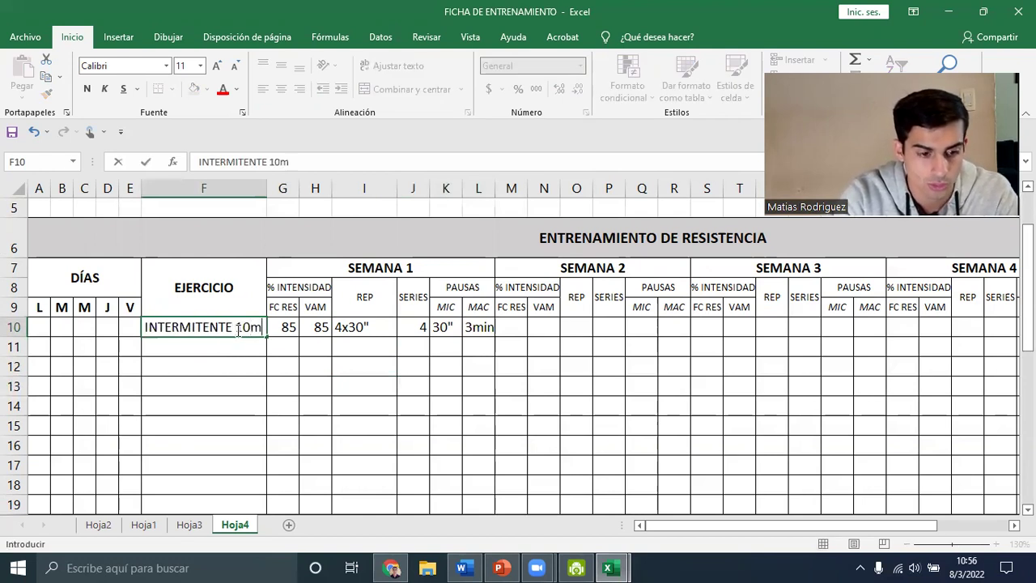
pyautogui.click(320, 361)
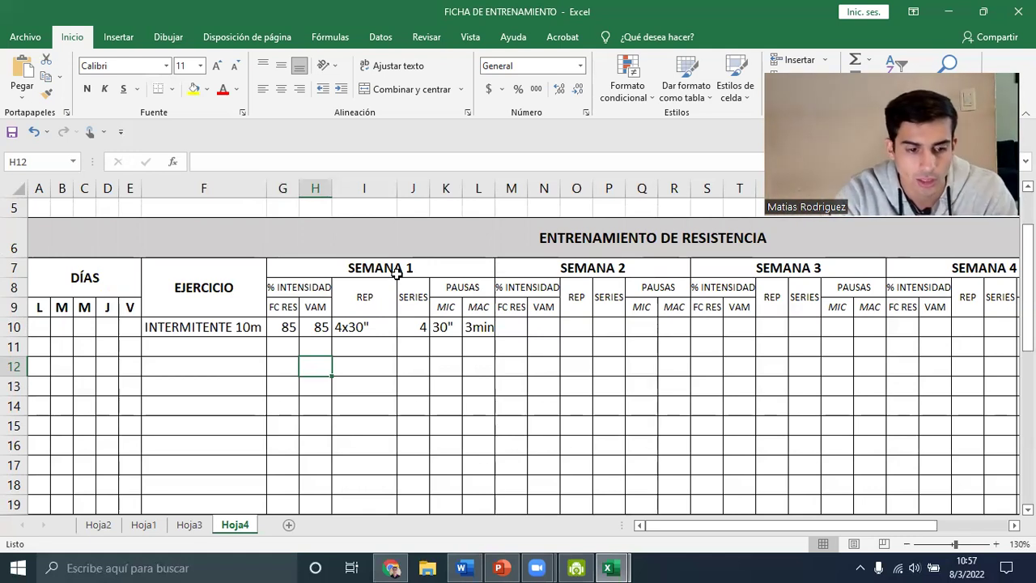
# Enter 90 as the SEMANA 2 VAM intensity in row 10
pyautogui.click(547, 322)
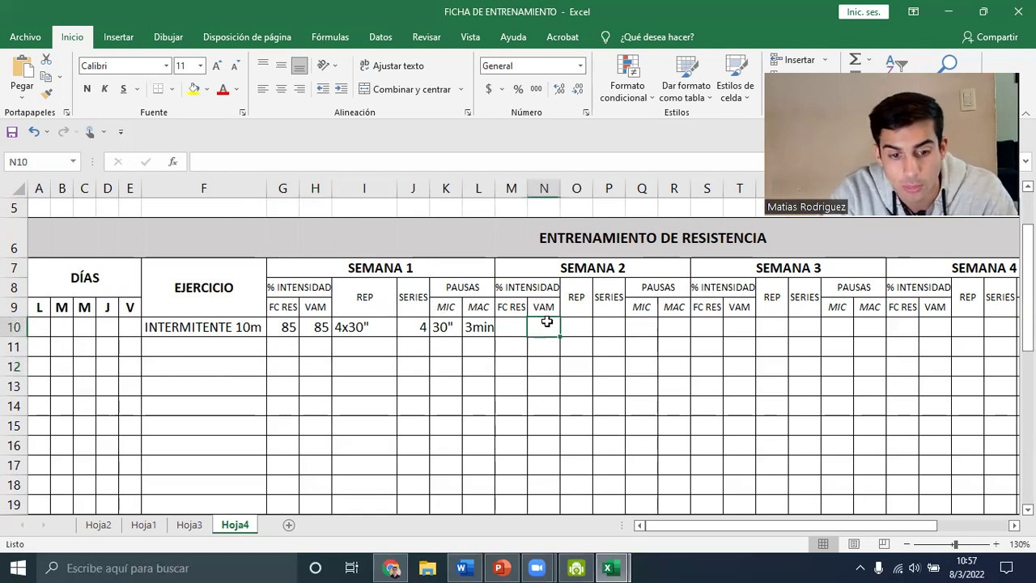
pyautogui.write('90')
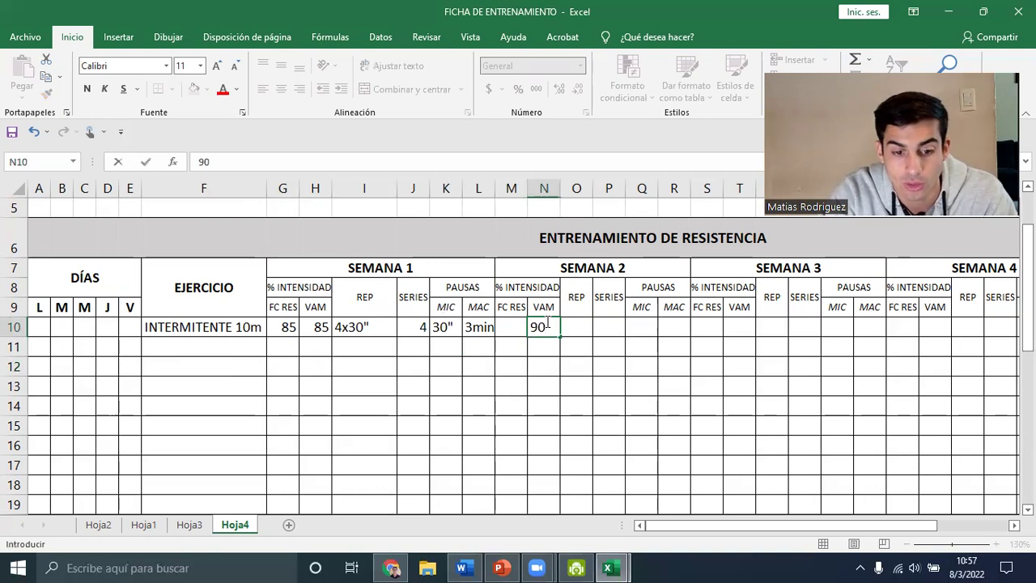
pyautogui.click(577, 323)
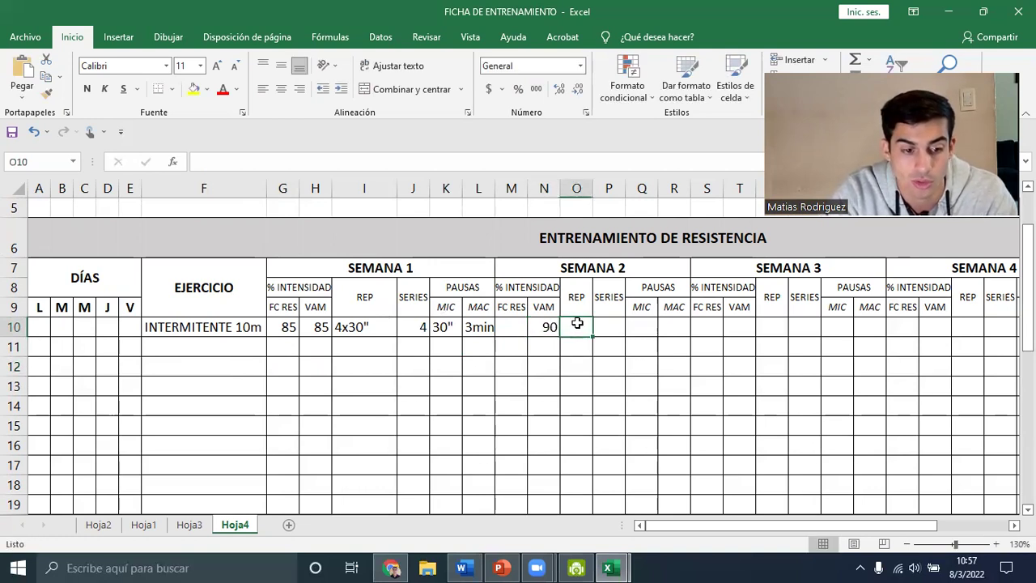
# Copy the repetitions, series and MIC pause from SEMANA 1 into SEMANA 2 of row 10
pyautogui.moveTo(385, 328); pyautogui.dragTo(433, 326)
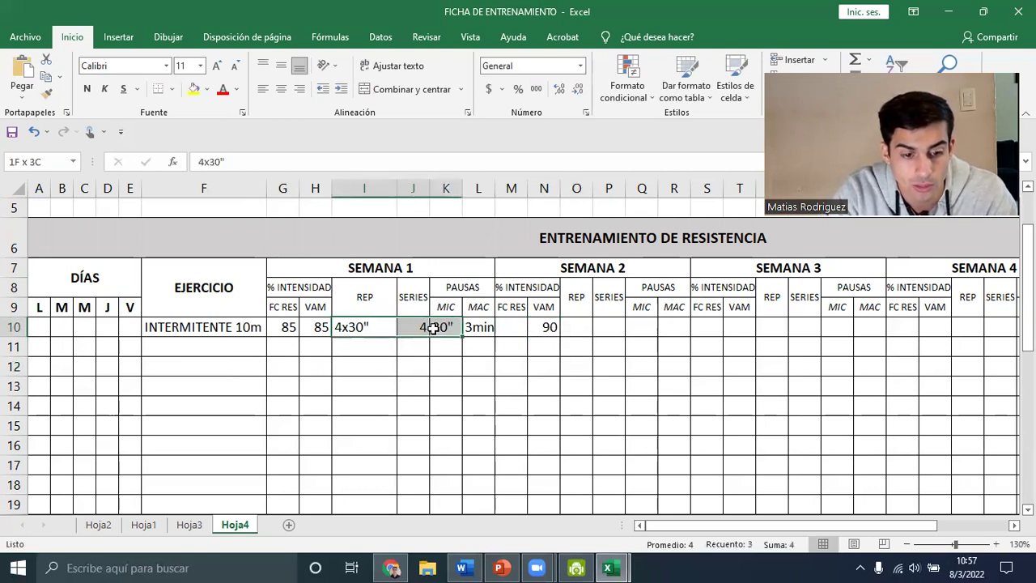
pyautogui.hotkey('ctrl', 'c')
pyautogui.click(581, 324)
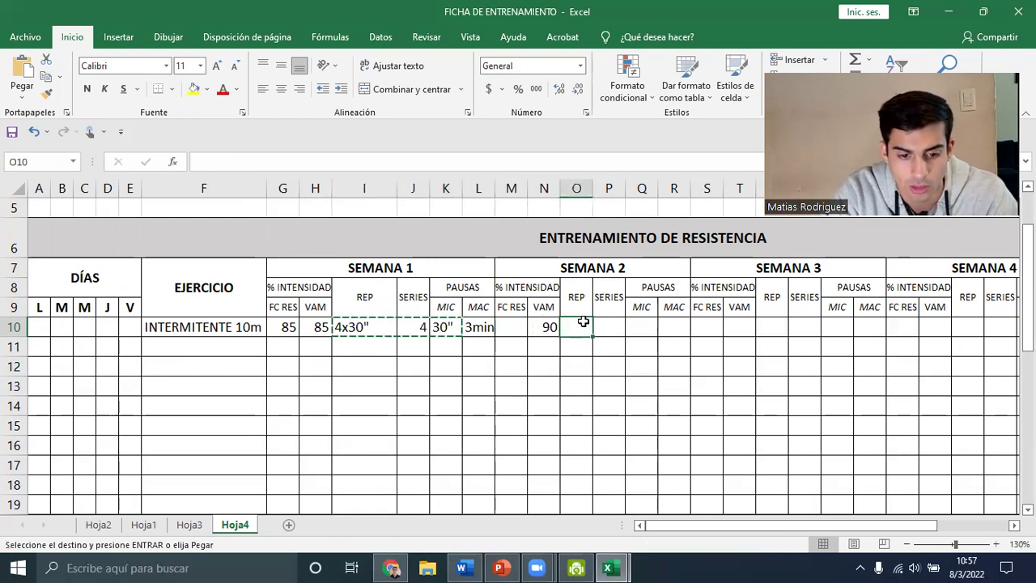
pyautogui.hotkey('ctrl', 'v')
pyautogui.click(649, 358)
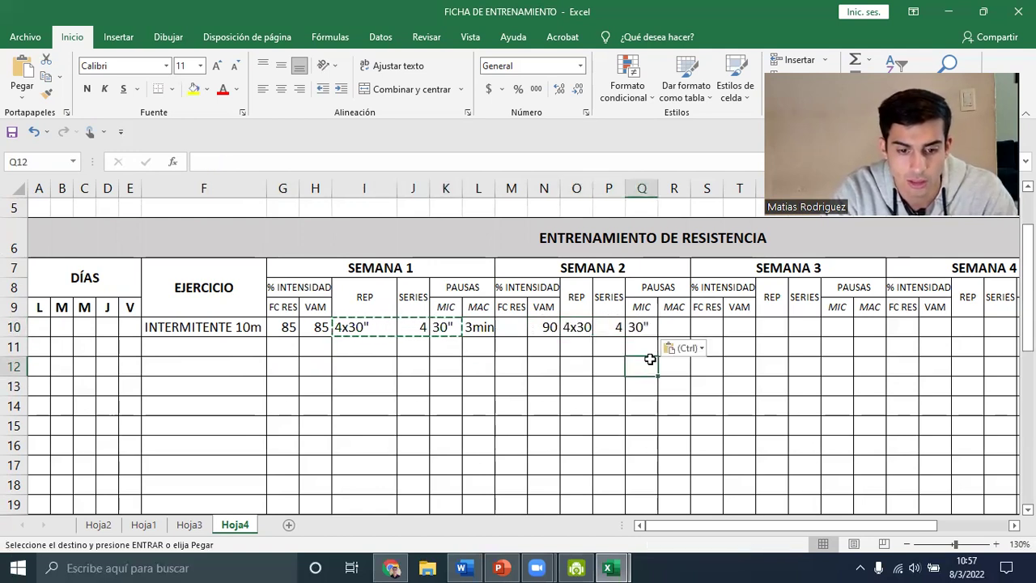
# Set the SEMANA 2 MAC pause in row 10 to 3min
pyautogui.click(669, 326)
pyautogui.write('3')
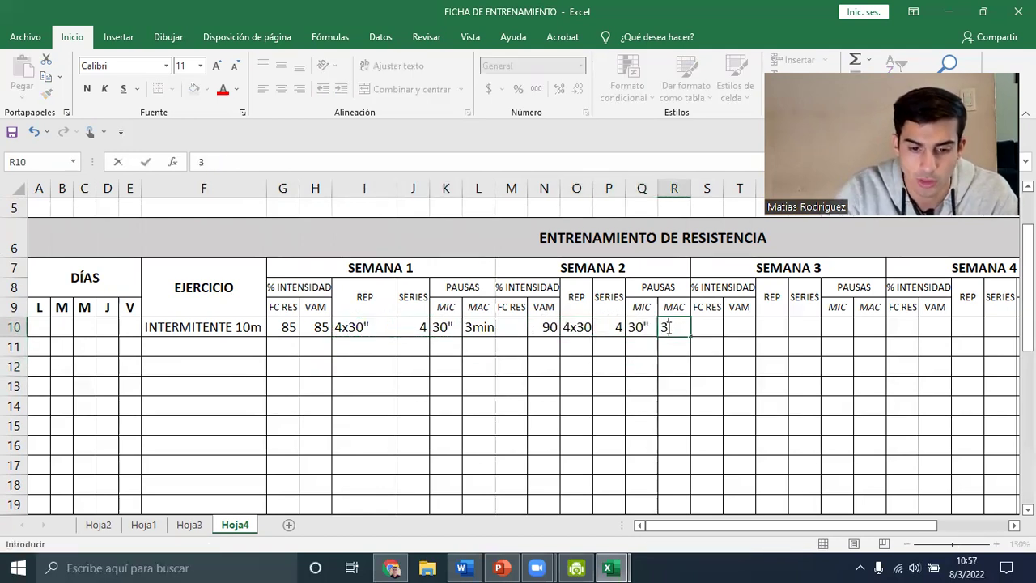
pyautogui.write(',')
pyautogui.write('min')
pyautogui.click(741, 376)
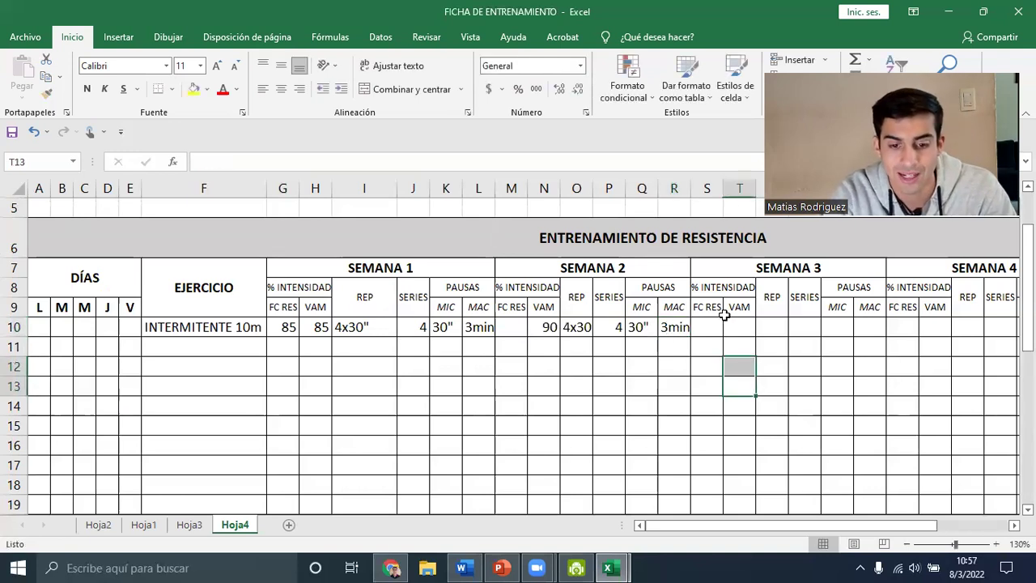
# Enter 95 as both the FC RES and VAM intensity of SEMANA 3 in row 10
pyautogui.click(707, 325)
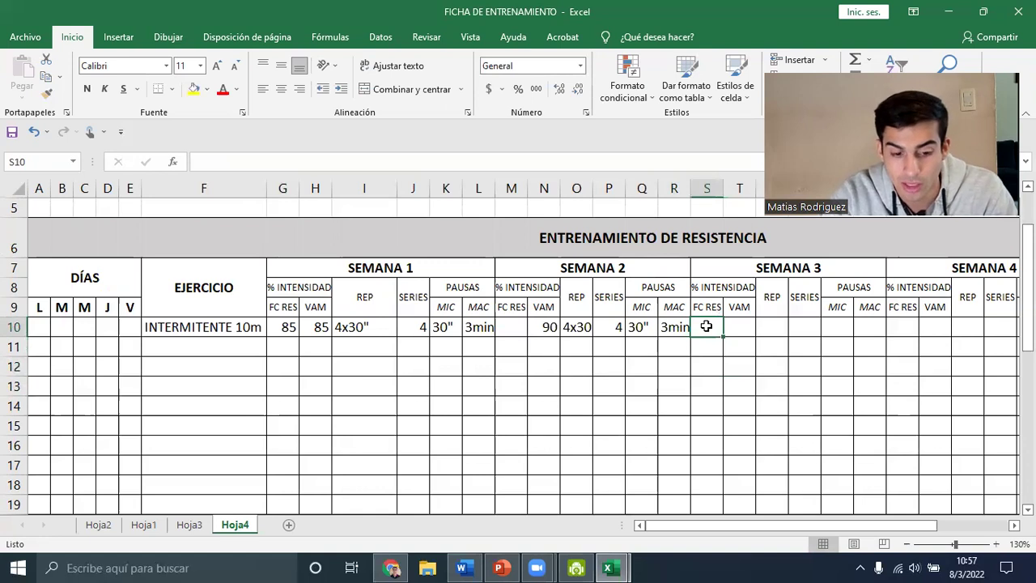
pyautogui.write('95')
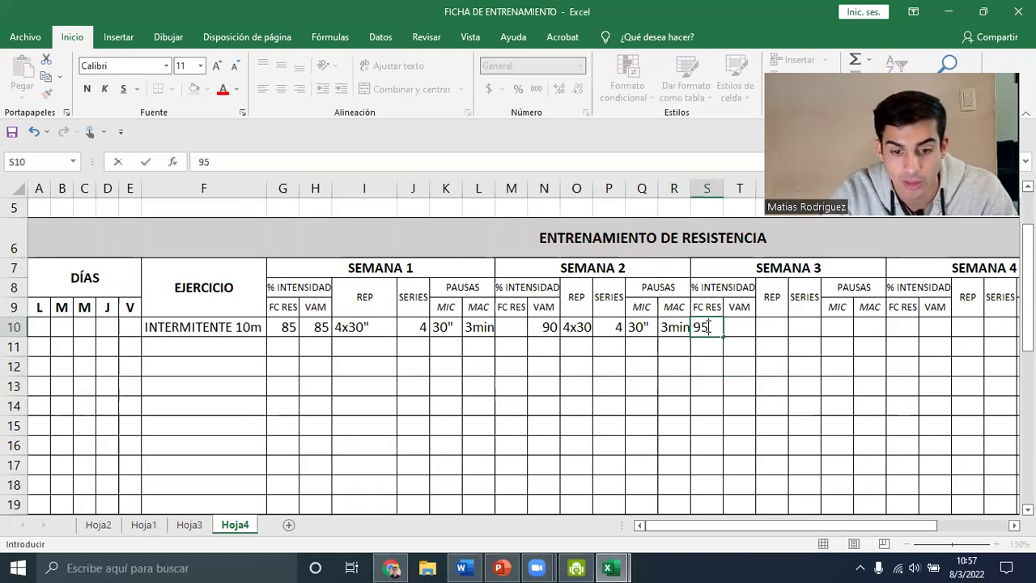
pyautogui.press('Tab')
pyautogui.write('95')
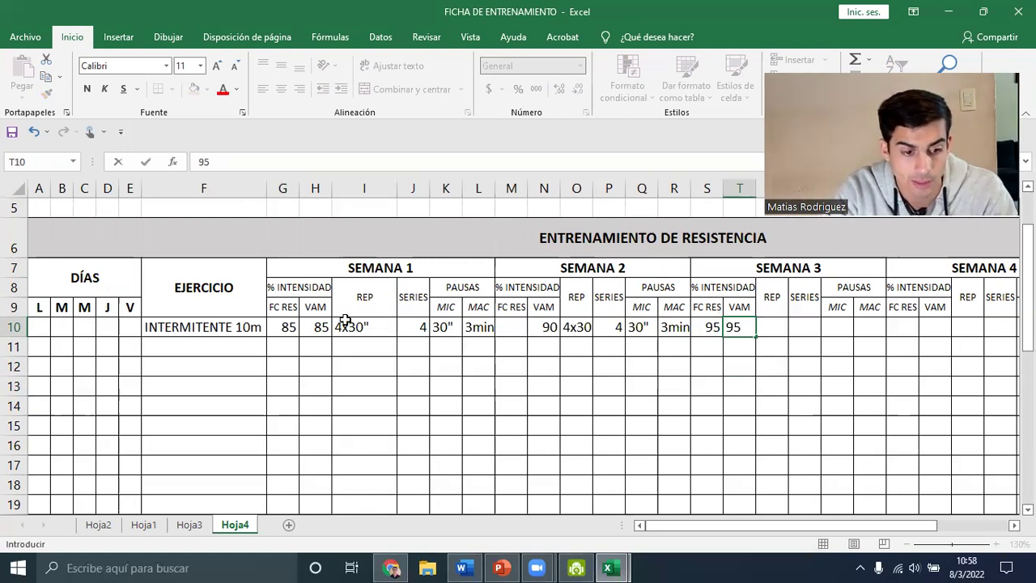
# Copy the repetitions, series and both pauses from SEMANA 1 into SEMANA 3 of row 10
pyautogui.moveTo(334, 327); pyautogui.dragTo(467, 328)
pyautogui.hotkey('ctrl', 'c')
pyautogui.click(777, 324)
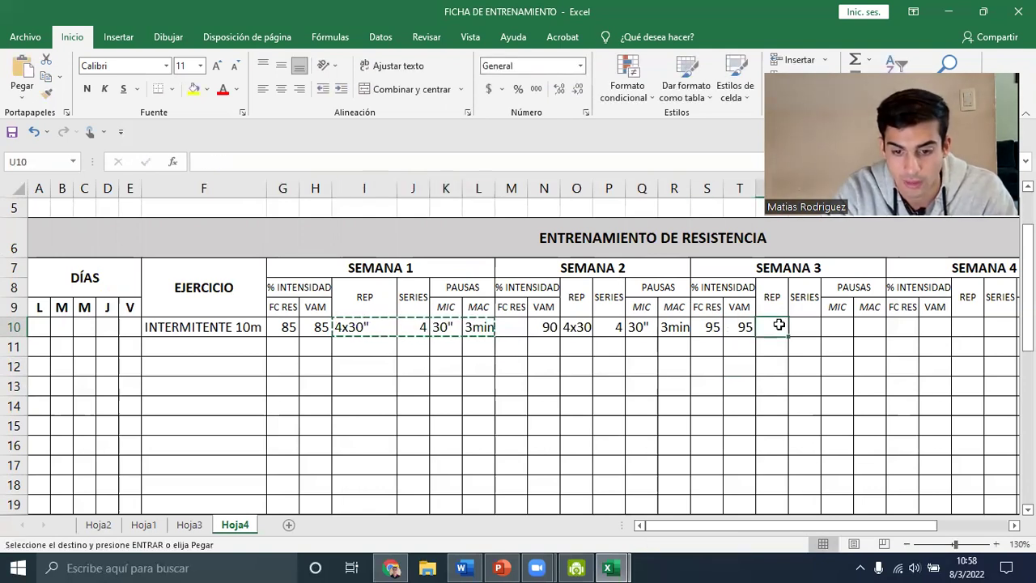
pyautogui.hotkey('ctrl', 'v')
# Enter 100 as both the VAM and FC RES intensity of SEMANA 4 in row 10
pyautogui.moveTo(799, 527); pyautogui.dragTo(863, 522)
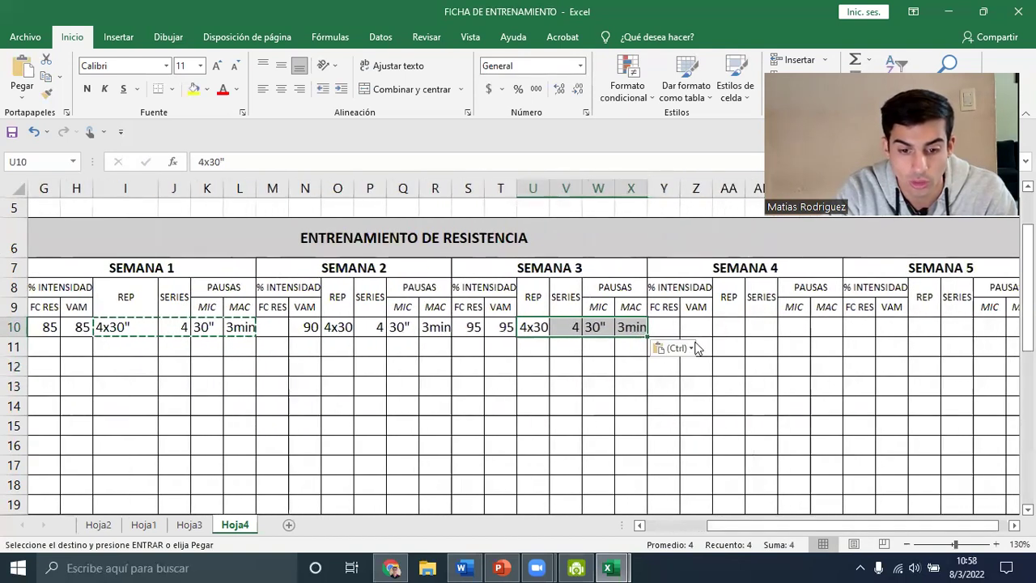
pyautogui.click(689, 327)
pyautogui.write('100')
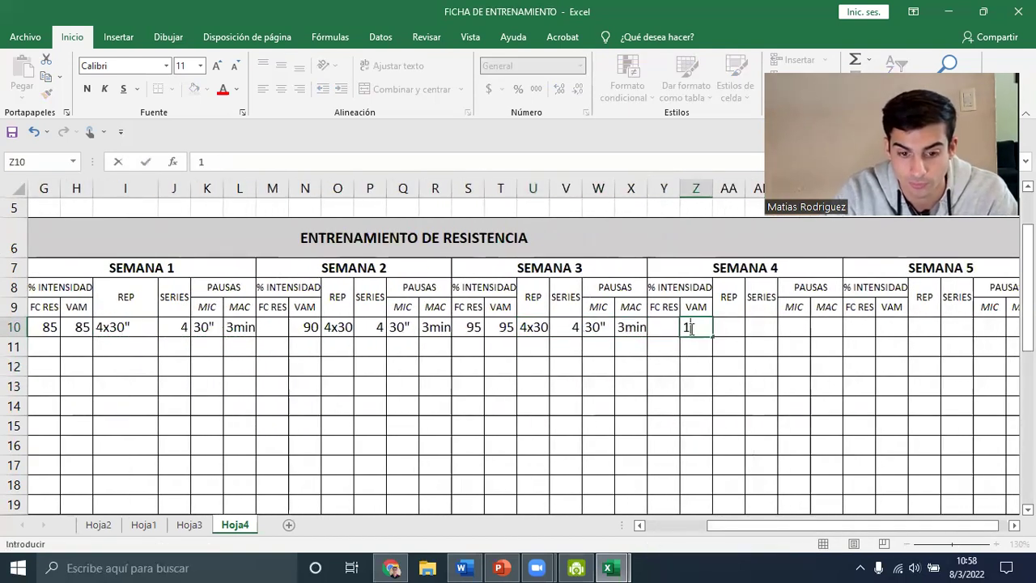
pyautogui.click(661, 324)
pyautogui.write('100')
pyautogui.click(765, 361)
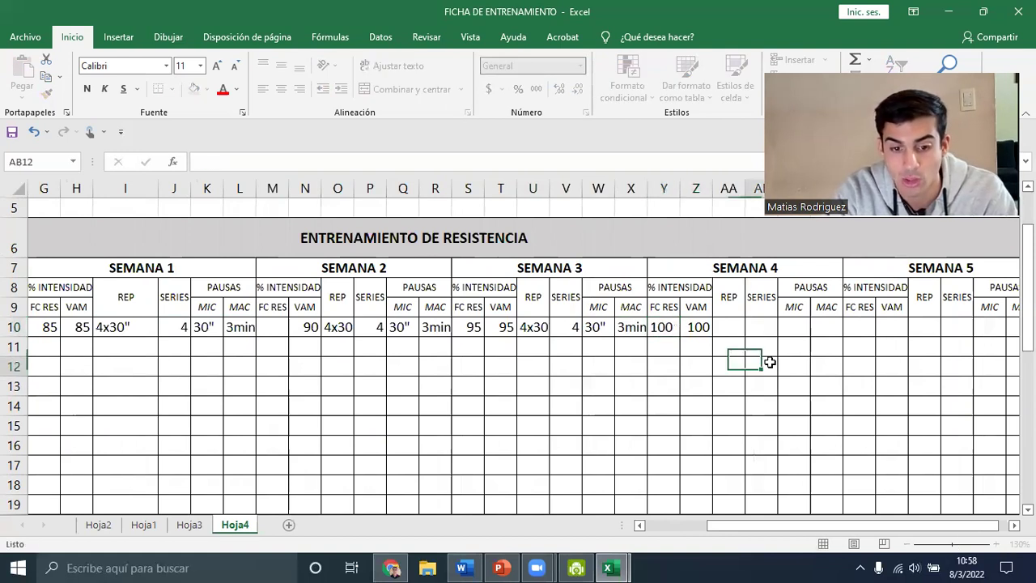
# Copy the repetitions, series and both pauses from SEMANA 3 into SEMANA 4 of row 10
pyautogui.click(717, 312)
pyautogui.click(720, 325)
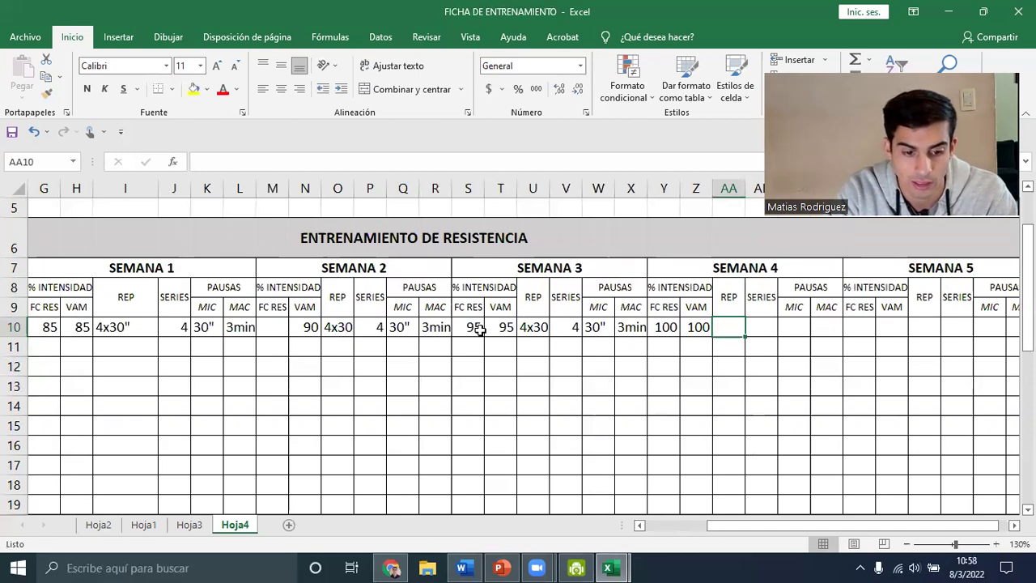
pyautogui.moveTo(527, 326); pyautogui.dragTo(618, 333)
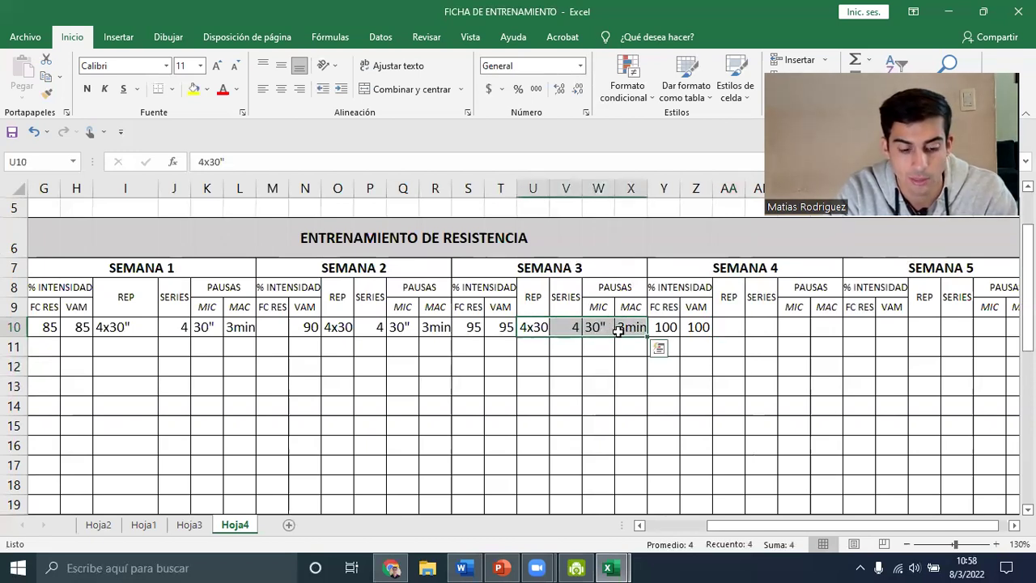
pyautogui.hotkey('ctrl', 'c')
pyautogui.click(721, 324)
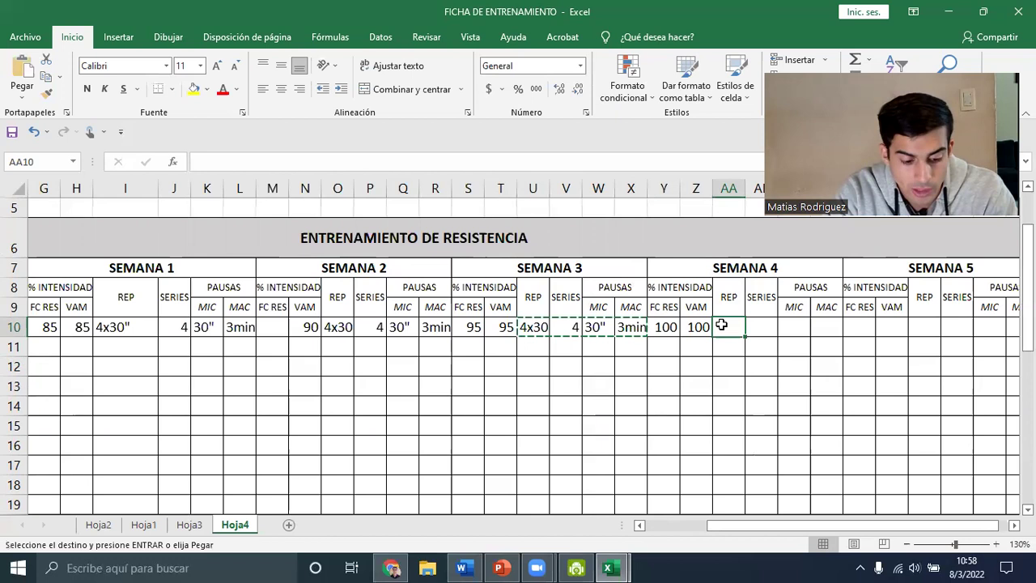
pyautogui.hotkey('ctrl', 'v')
pyautogui.click(784, 444)
# Enter 100 as both the FC RES and VAM intensity of SEMANA 5 in row 10
pyautogui.moveTo(809, 524); pyautogui.dragTo(846, 525)
pyautogui.click(868, 331)
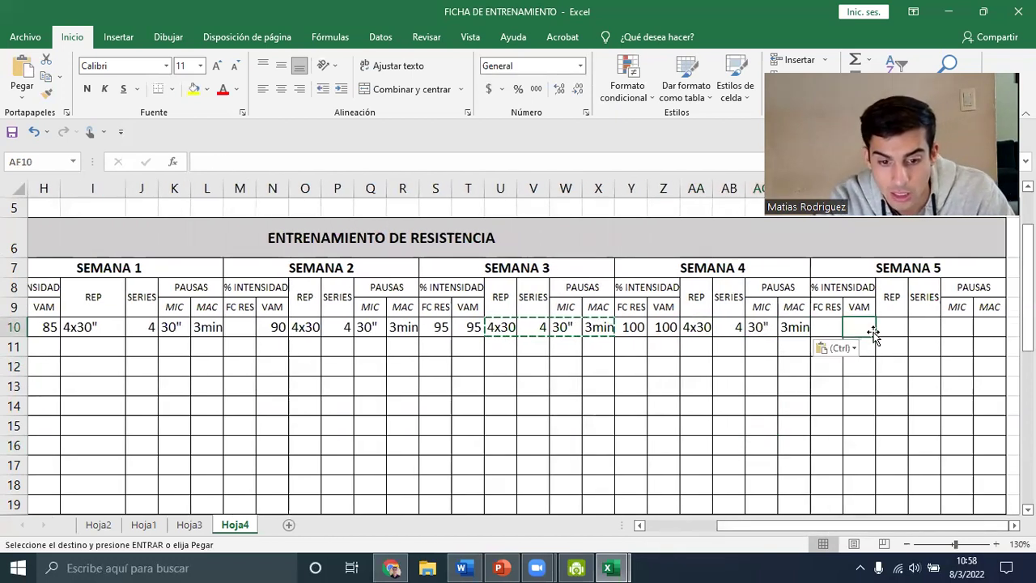
pyautogui.press('Escape')
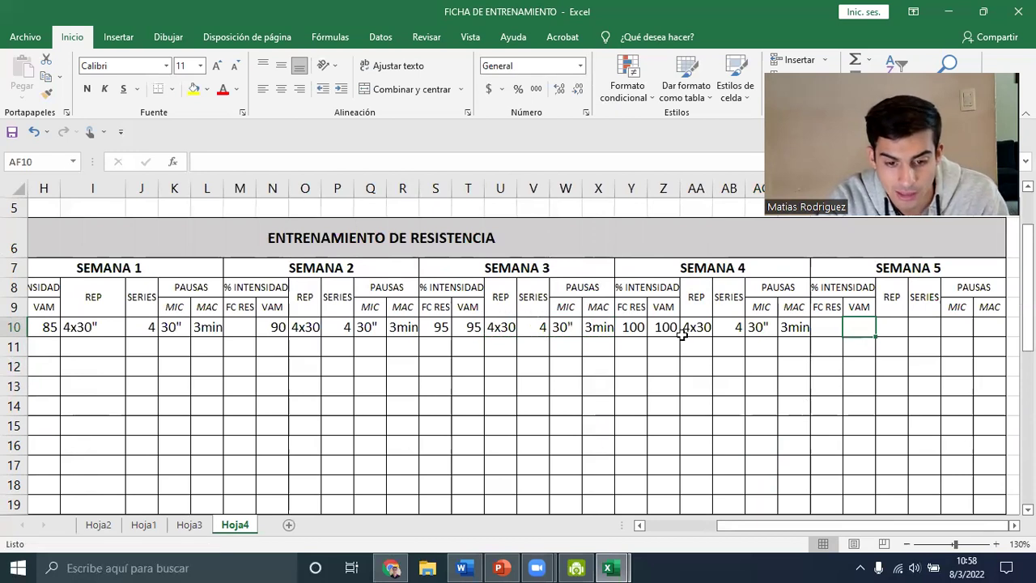
pyautogui.click(827, 326)
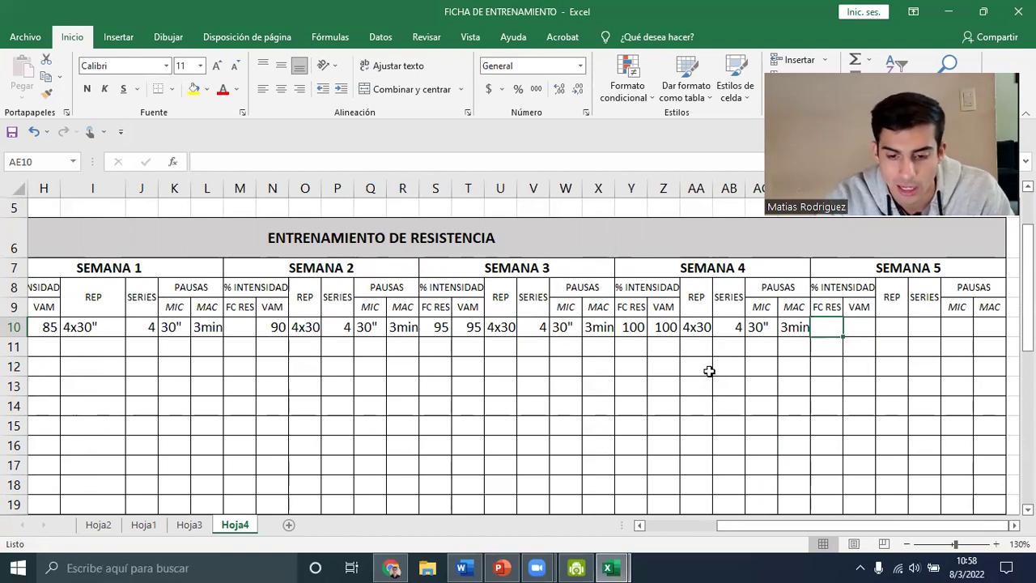
pyautogui.write('100')
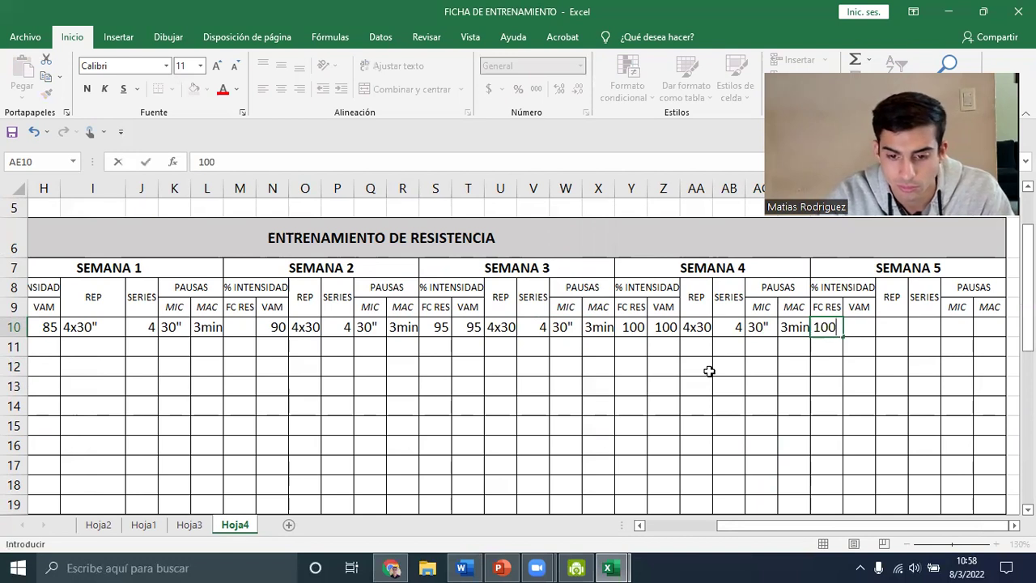
pyautogui.press('Tab')
pyautogui.write('100')
pyautogui.press('Tab')
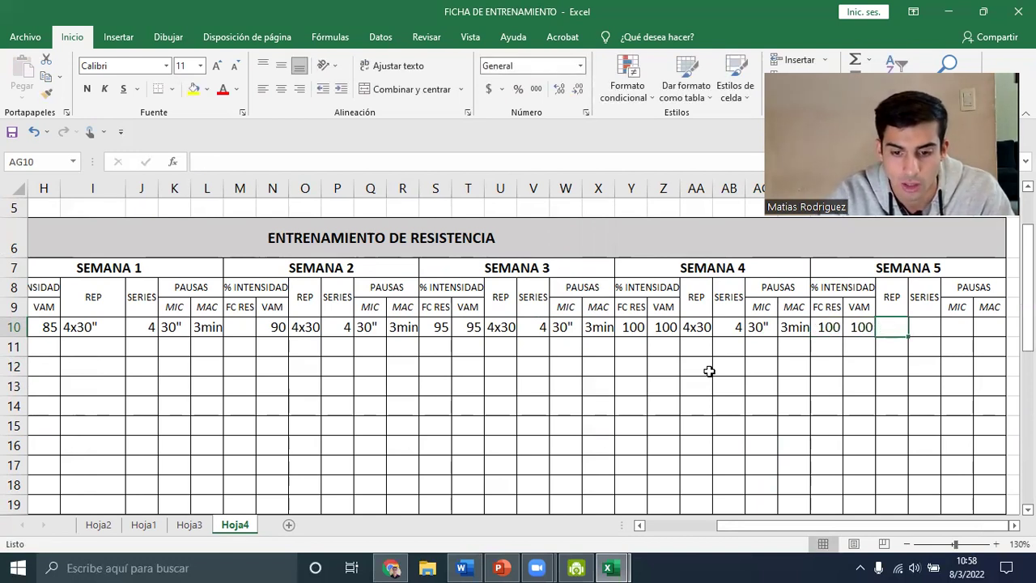
# Fill in SEMANA 5 of row 10 with 4x15 repetitions and 4 series
pyautogui.write('4x15')
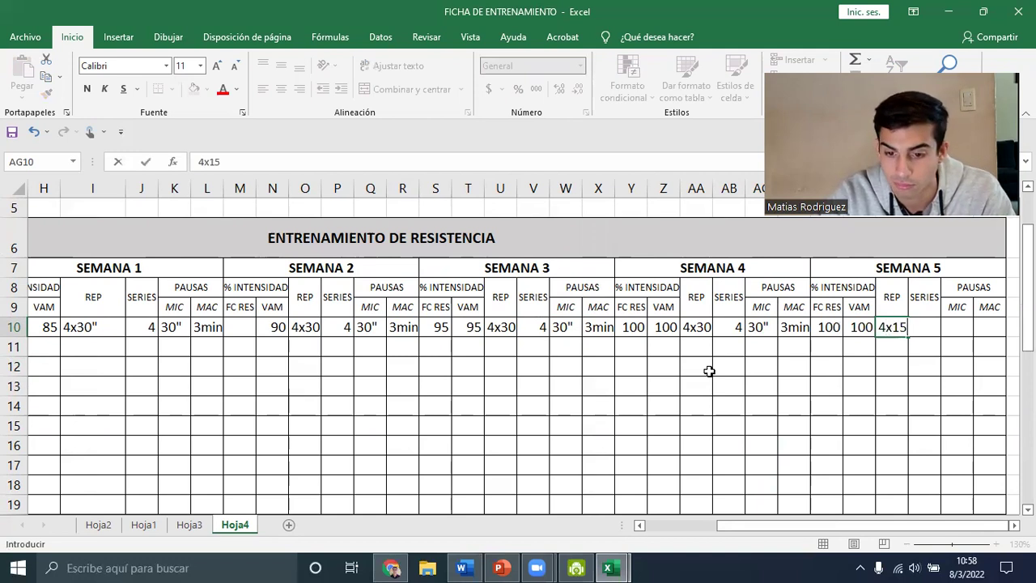
pyautogui.press('Tab')
pyautogui.write('4')
pyautogui.press('Tab')
# Set the SEMANA 5 pauses in row 10 to 15 for MIC and 1 for MAC
pyautogui.write('15')
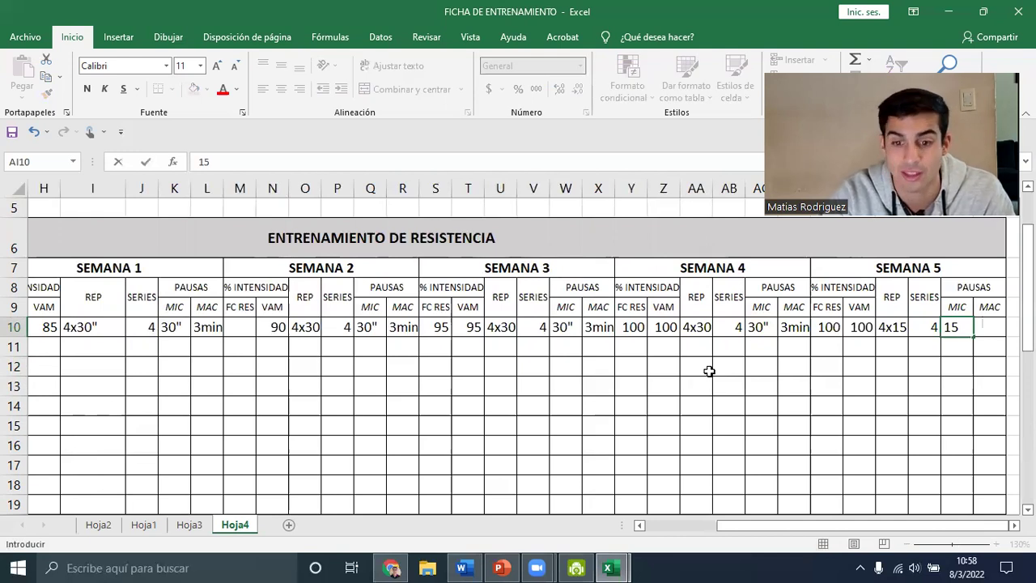
pyautogui.press('Tab')
pyautogui.write('3')
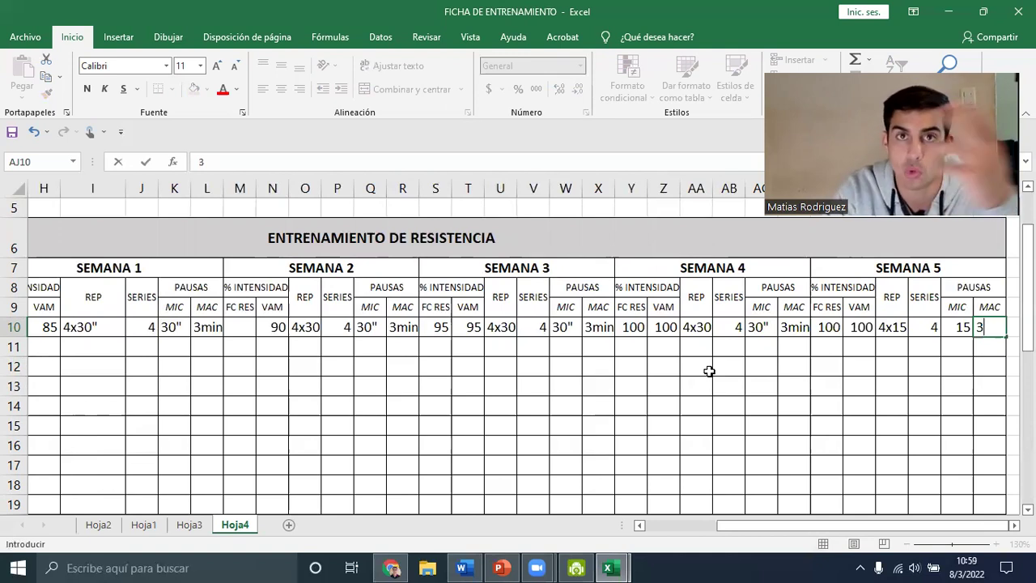
pyautogui.press('BackSpace')
pyautogui.write('2')
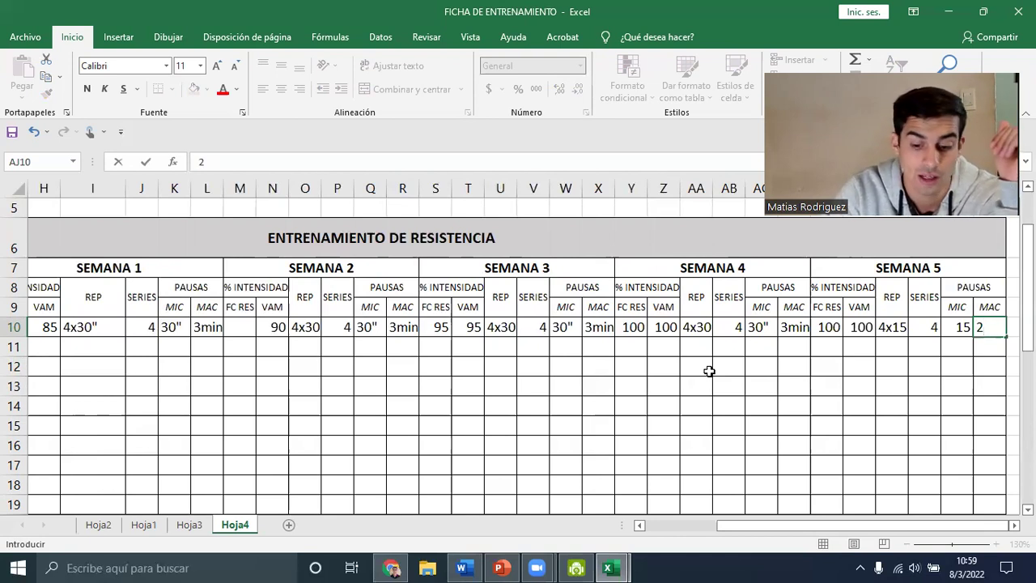
pyautogui.write('1')
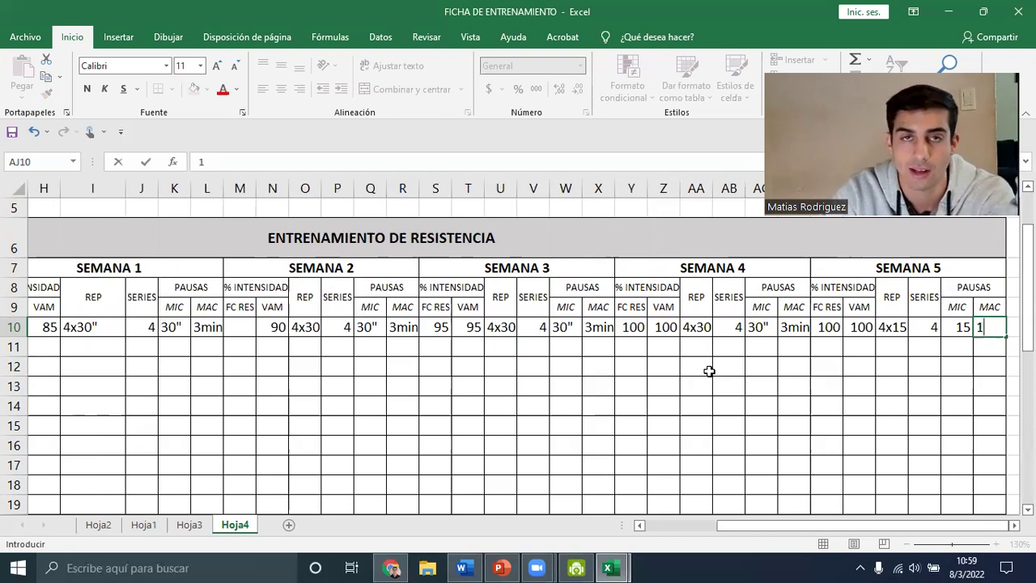